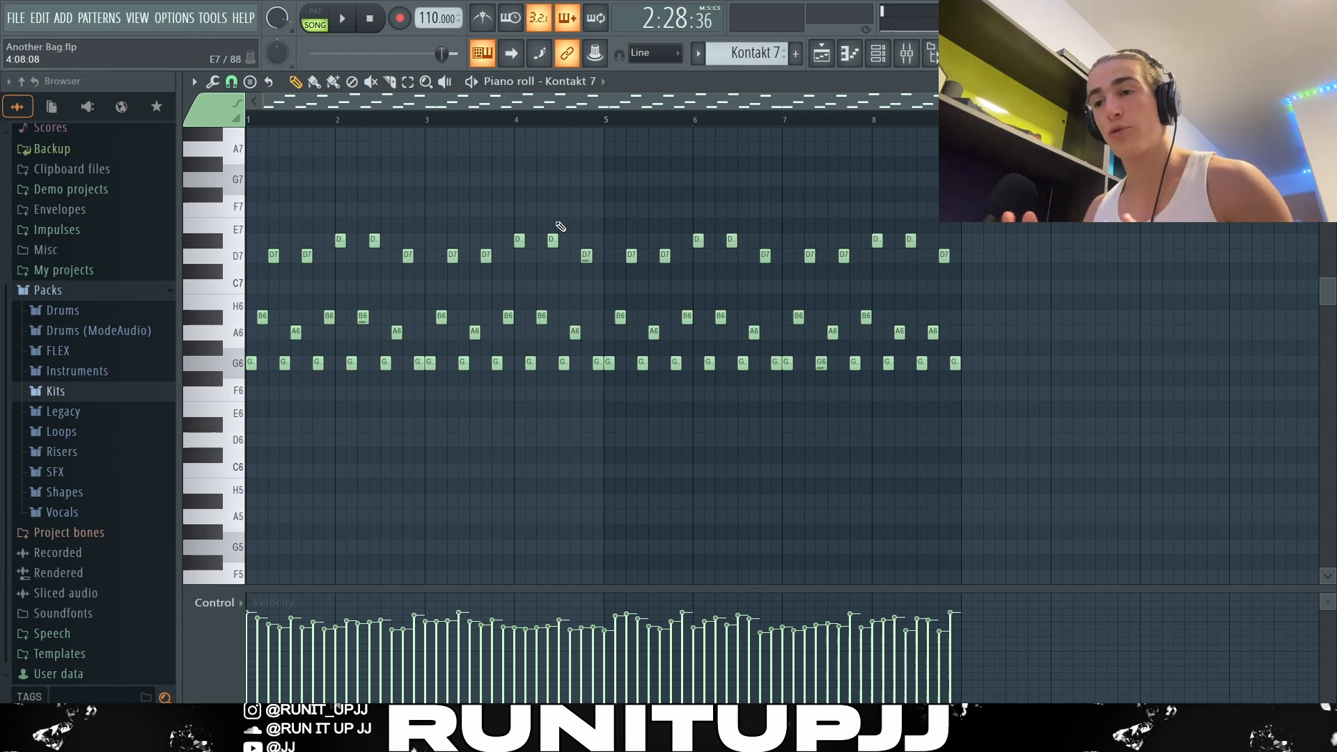
Highlight the opening G6, B6 and D7 notes of the Kontakt 7 melody and the G6, A6, D7 group after them.
scroll(289, 417, "up", 3)
left_click_drag(390, 103, 314, 136)
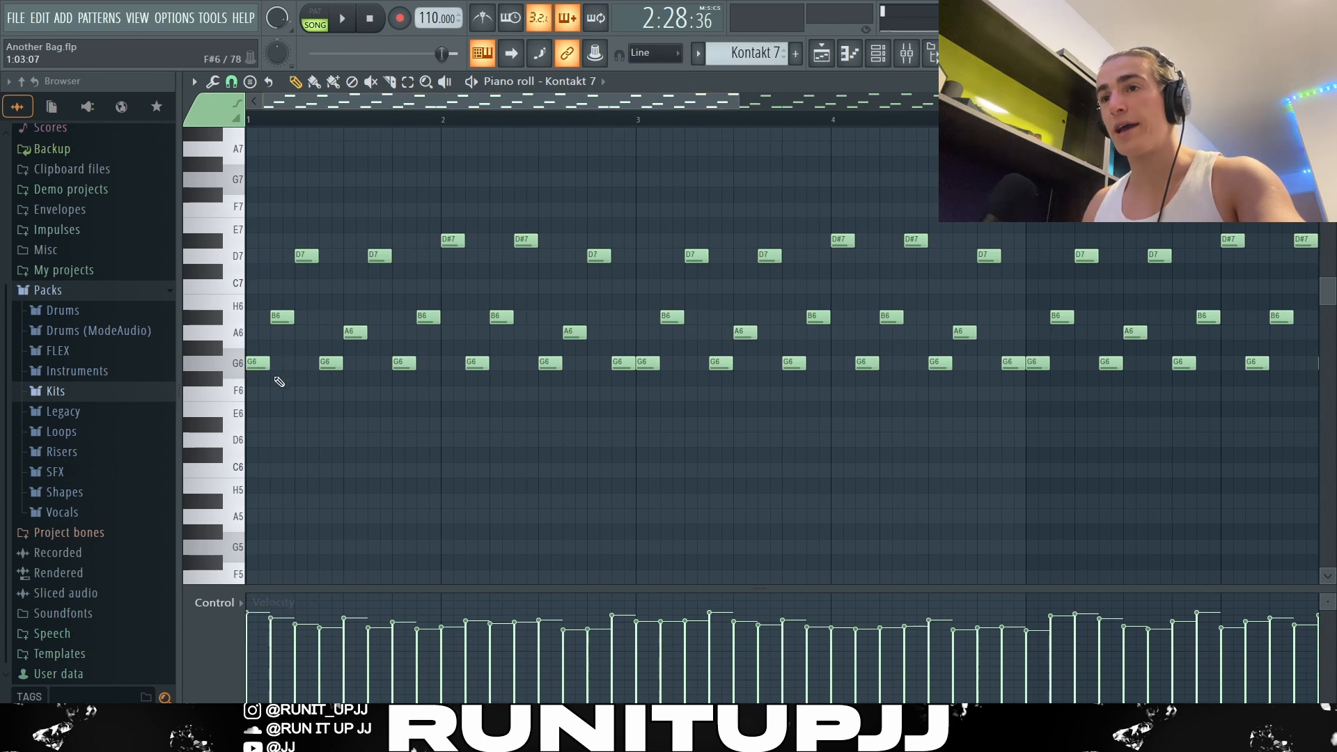
scroll(383, 194, "up", 2)
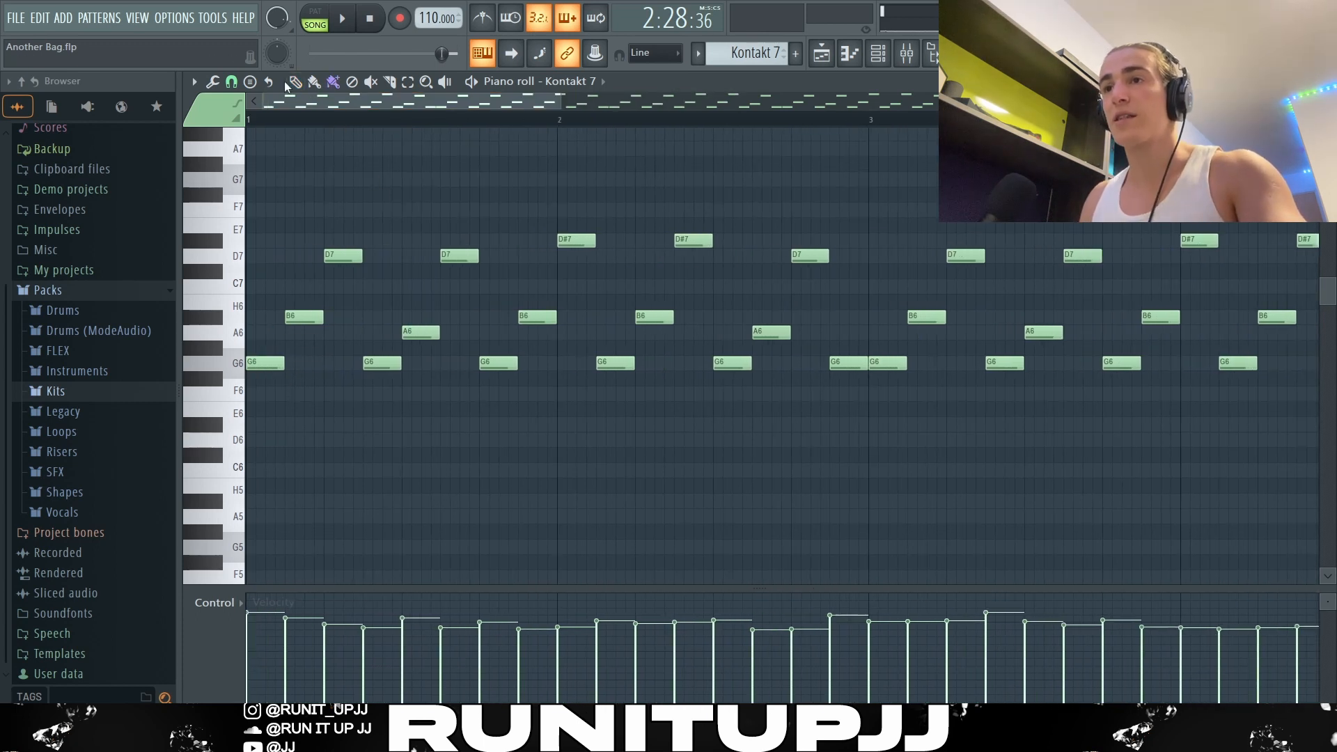
left_click(283, 359)
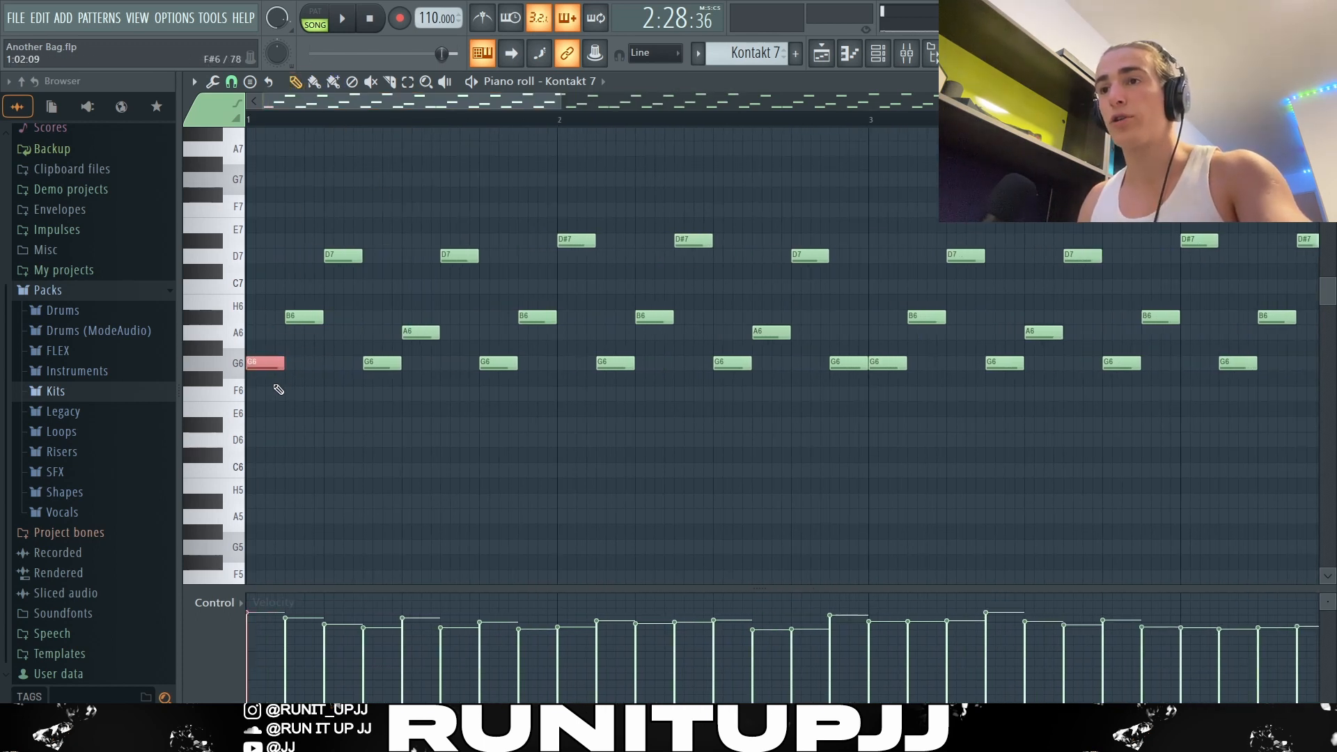
left_click(298, 314)
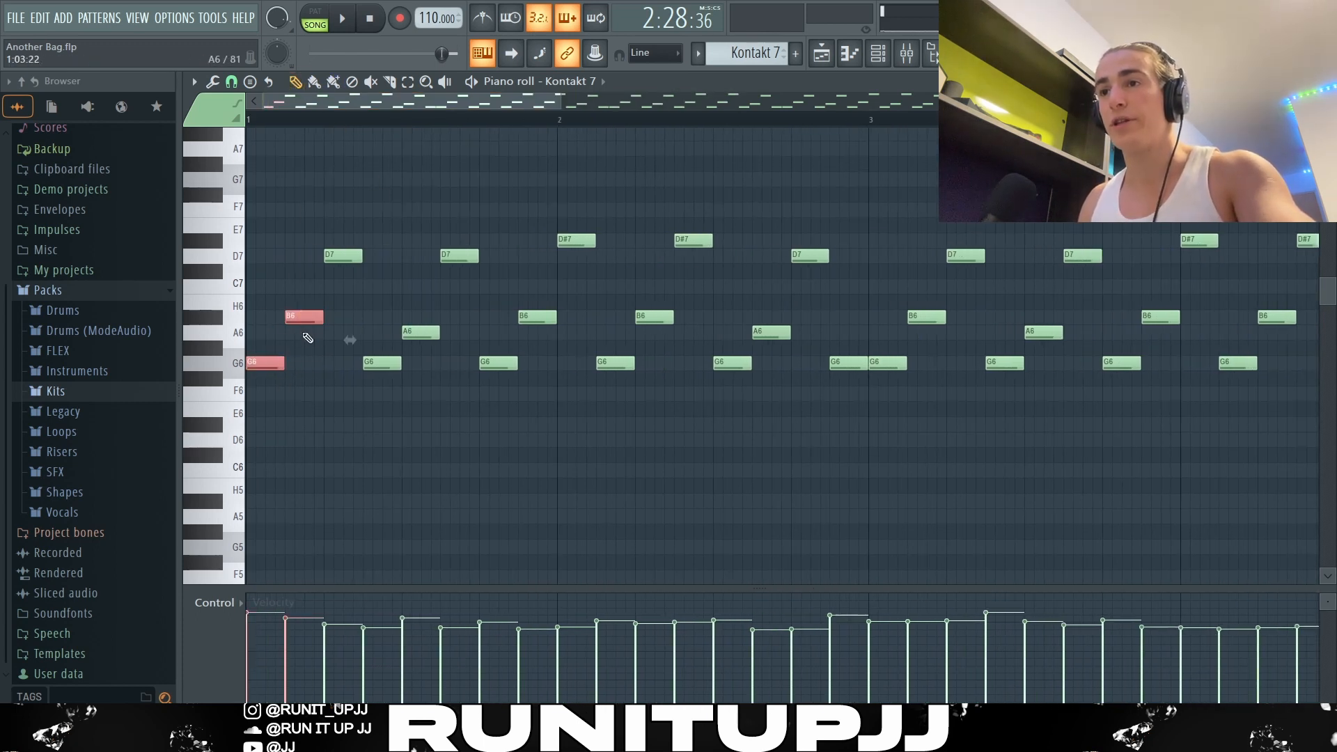
left_click(349, 256)
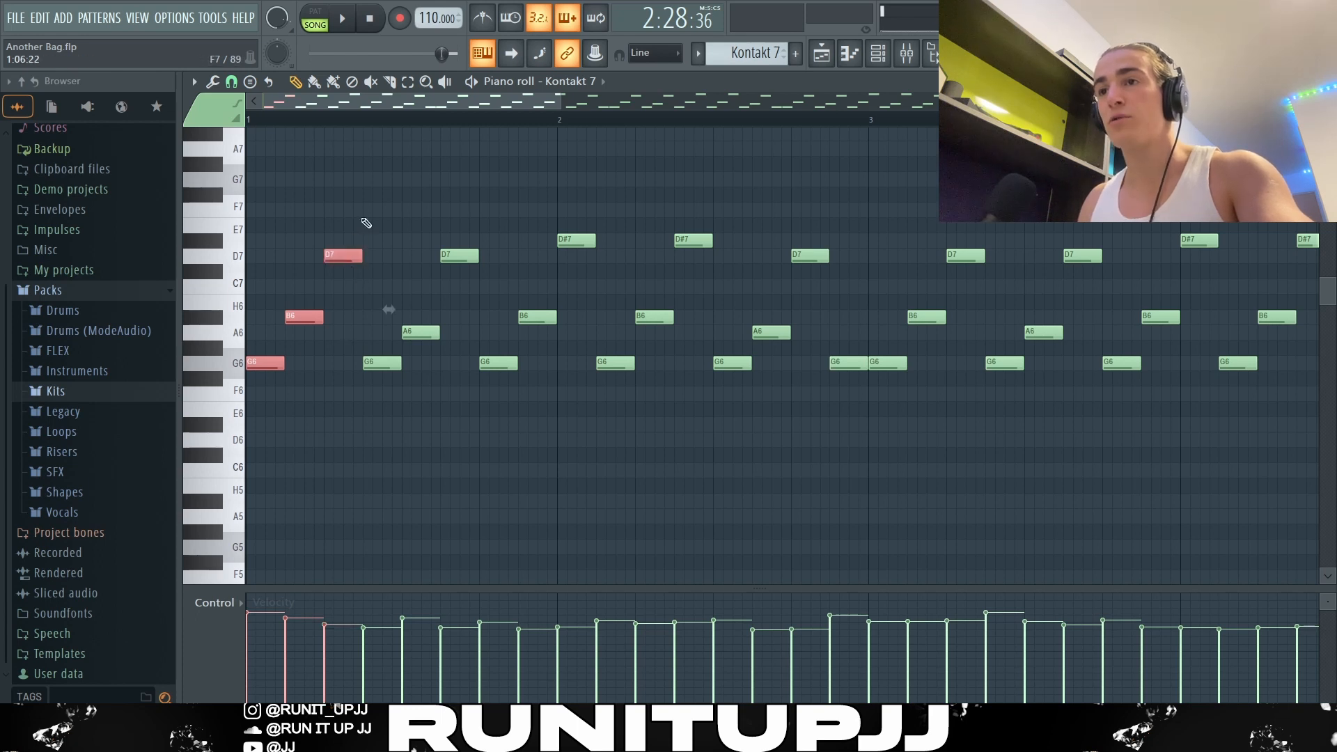
left_click_drag(388, 219, 479, 430)
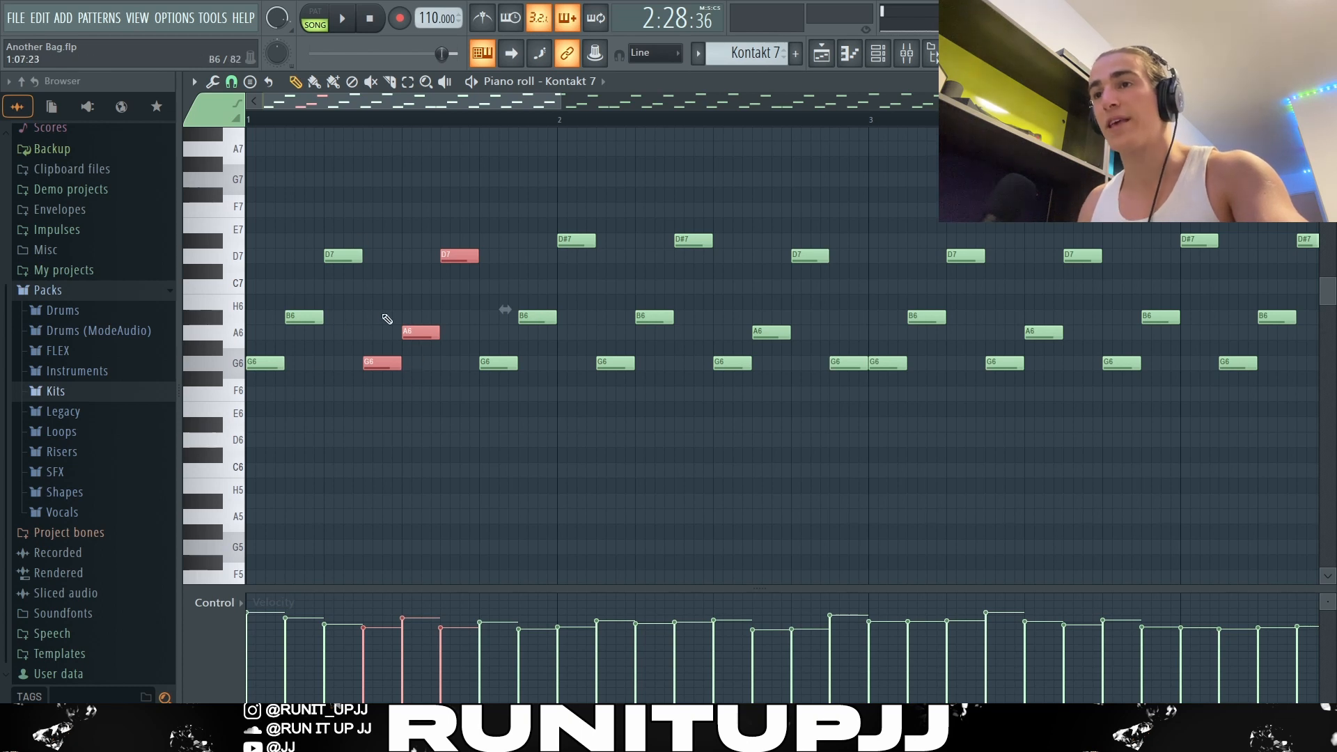
left_click(425, 332)
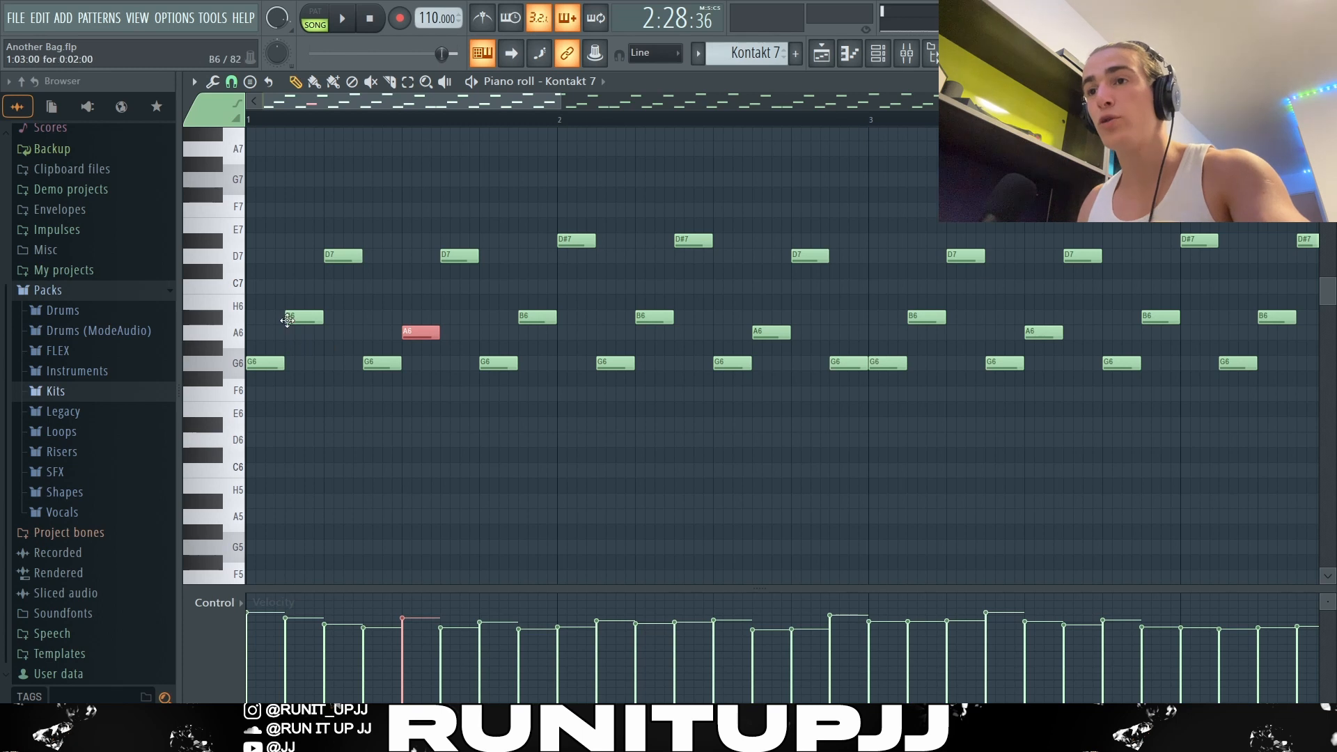
Highlight the alternating B6 and A6 notes in bars 1–2, the D#7 and D7 ending, and the final G6 of bar 2.
left_click_drag(287, 319, 779, 335)
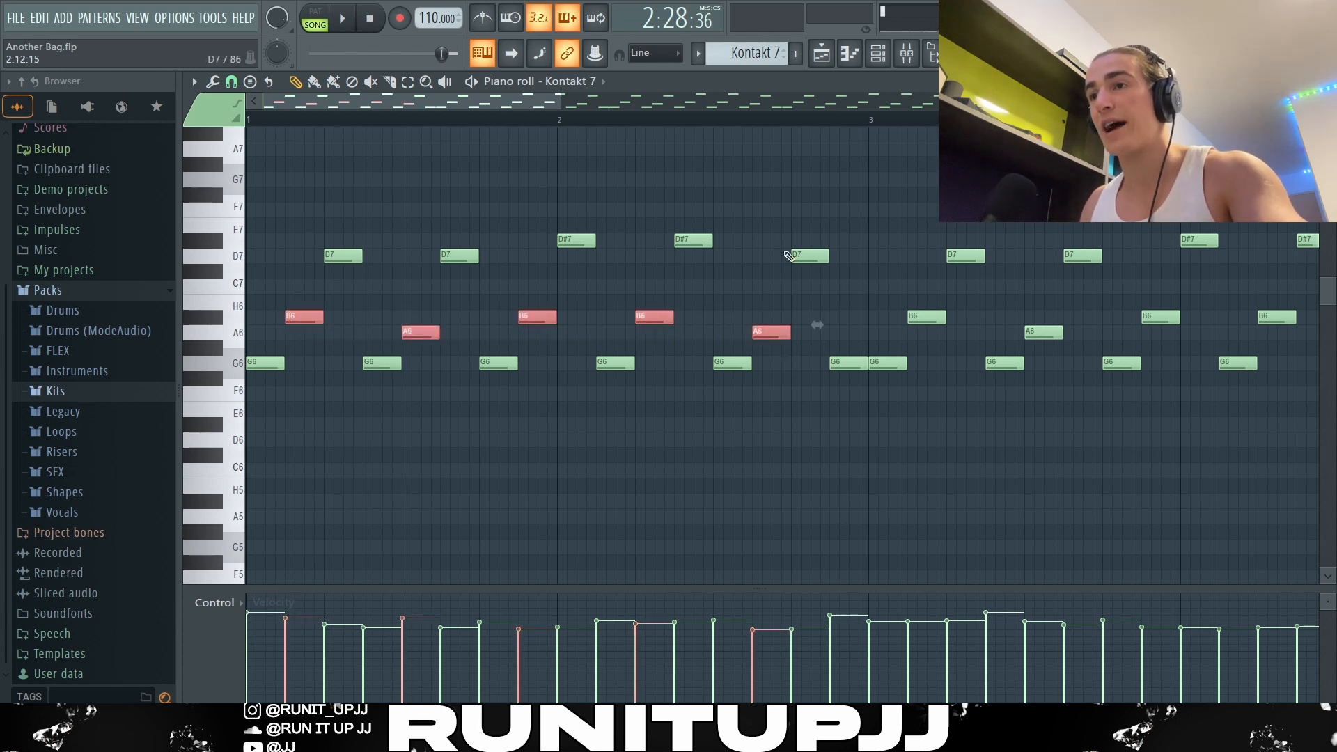
left_click_drag(838, 258, 666, 241)
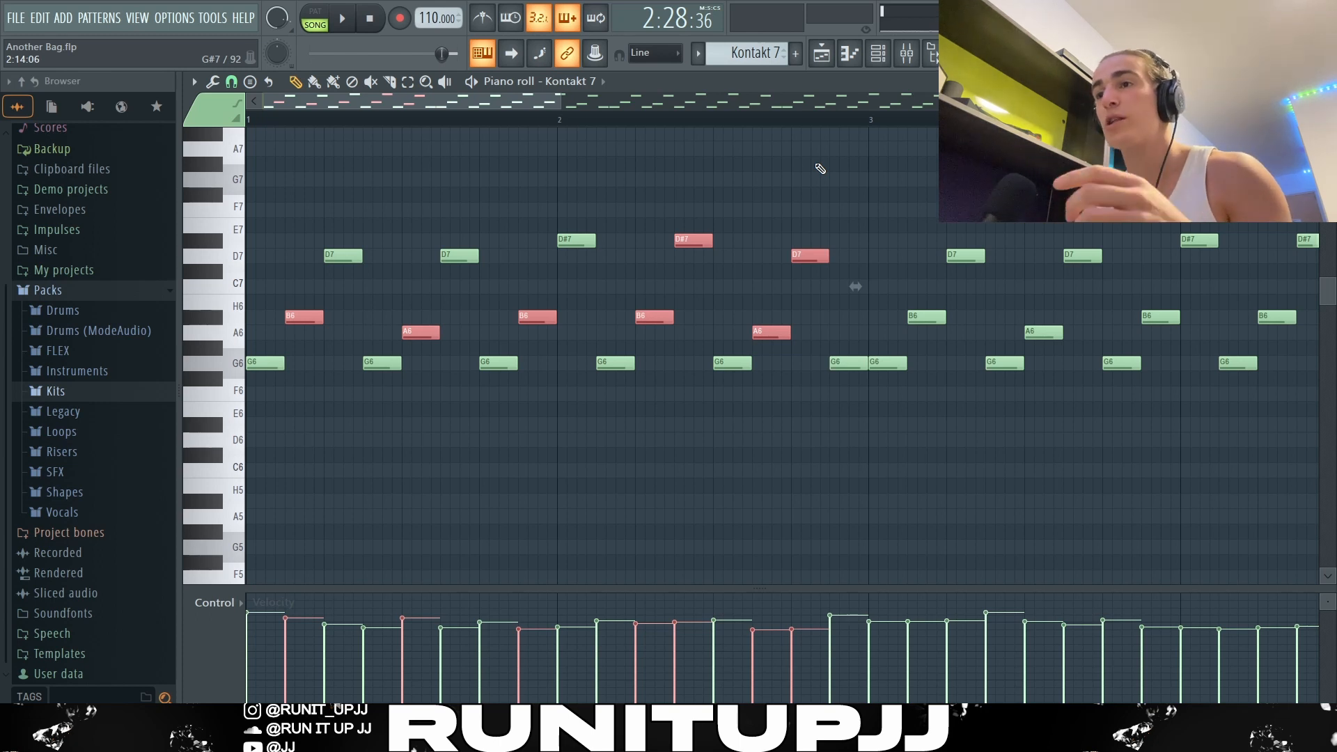
left_click(861, 178)
left_click(843, 363)
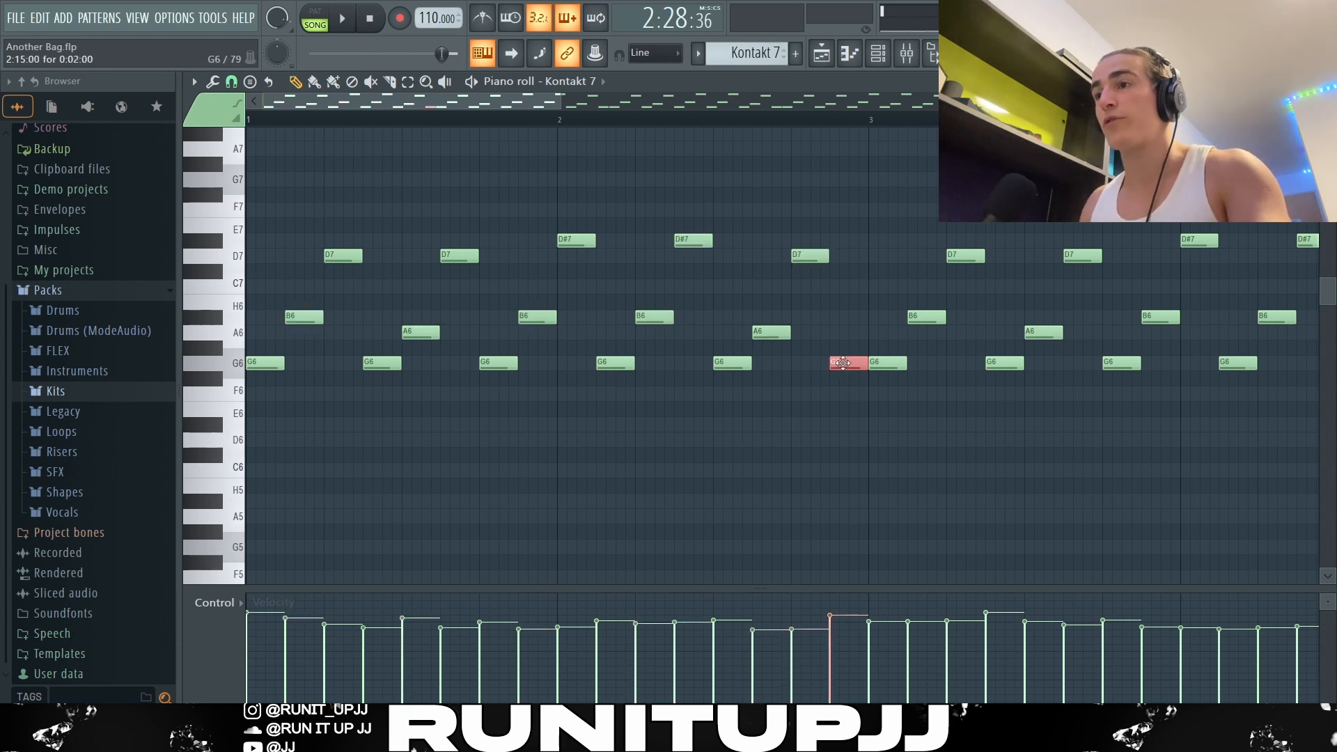
scroll(845, 362, "down", 3)
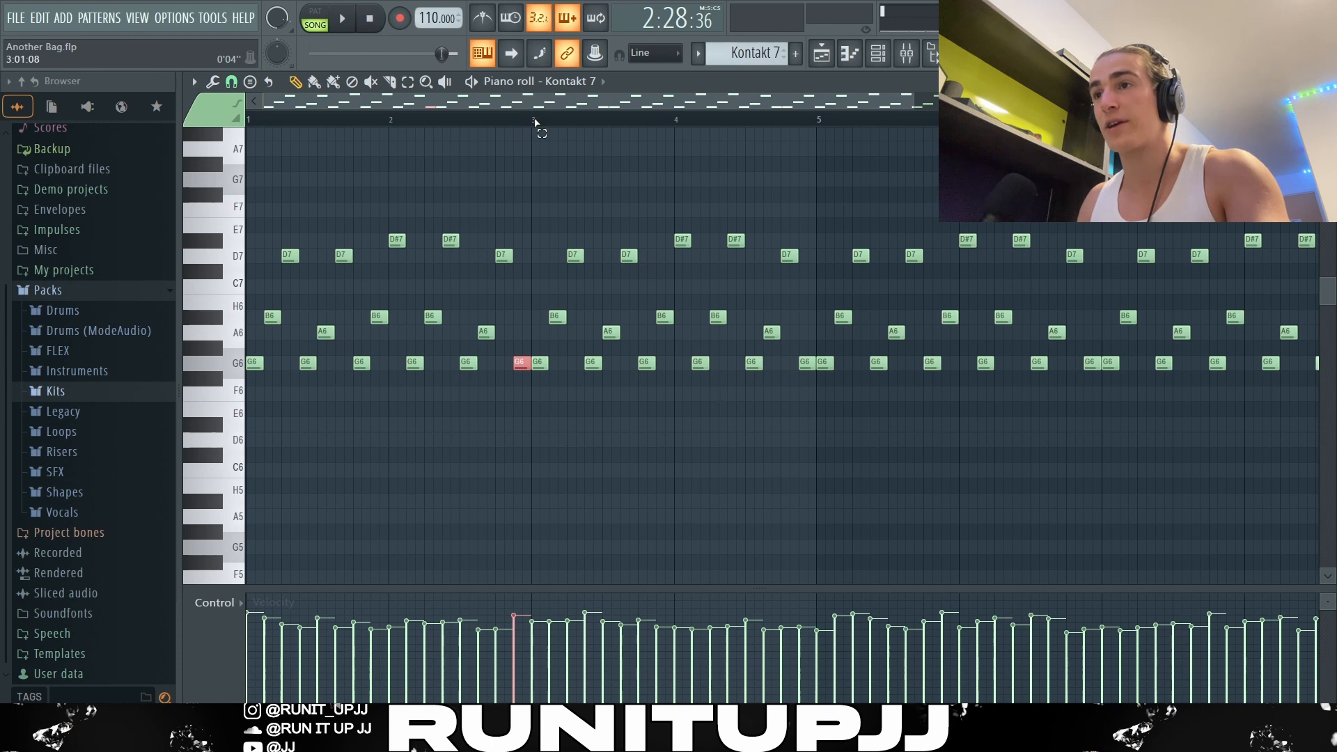
left_click_drag(535, 122, 248, 126)
scroll(734, 182, "down", 2)
left_click(735, 183, "ctrl")
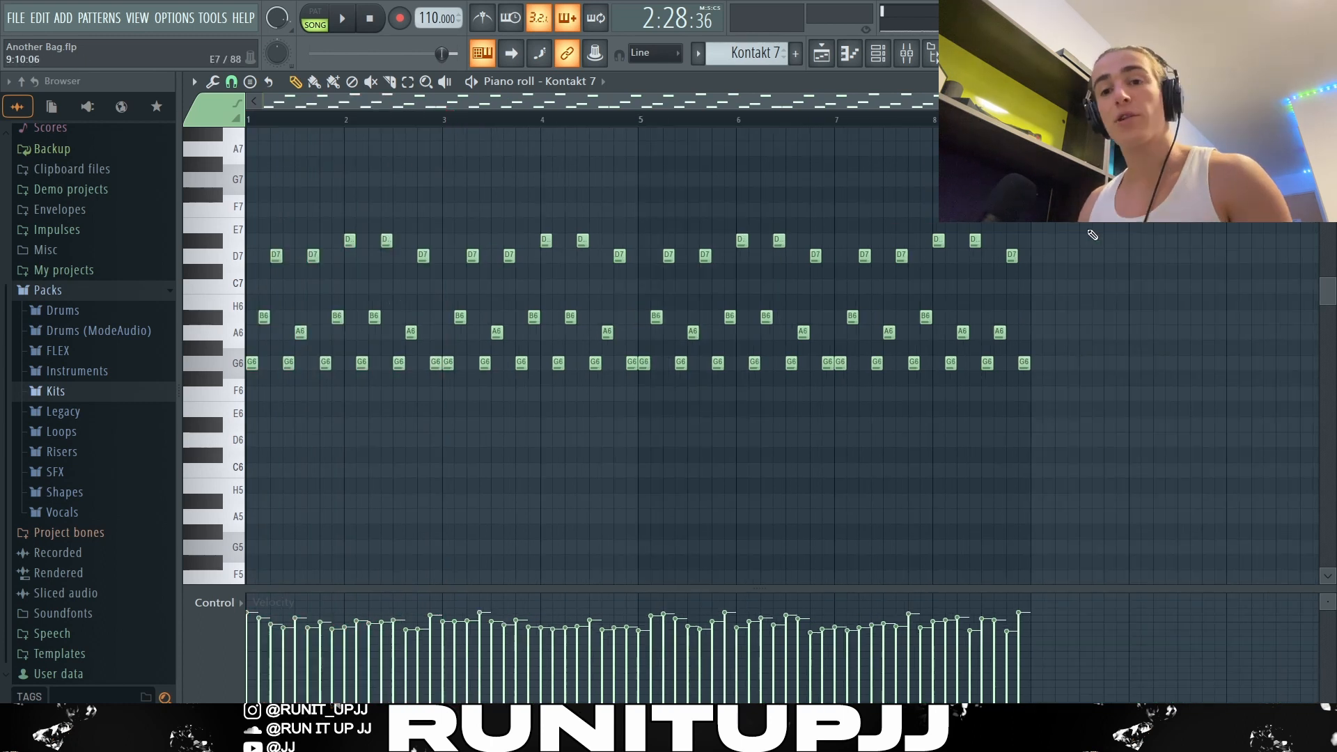
Preview velocity randomization on all Kontakt 7 notes and turn the velocity level back to off.
key("ctrl+a")
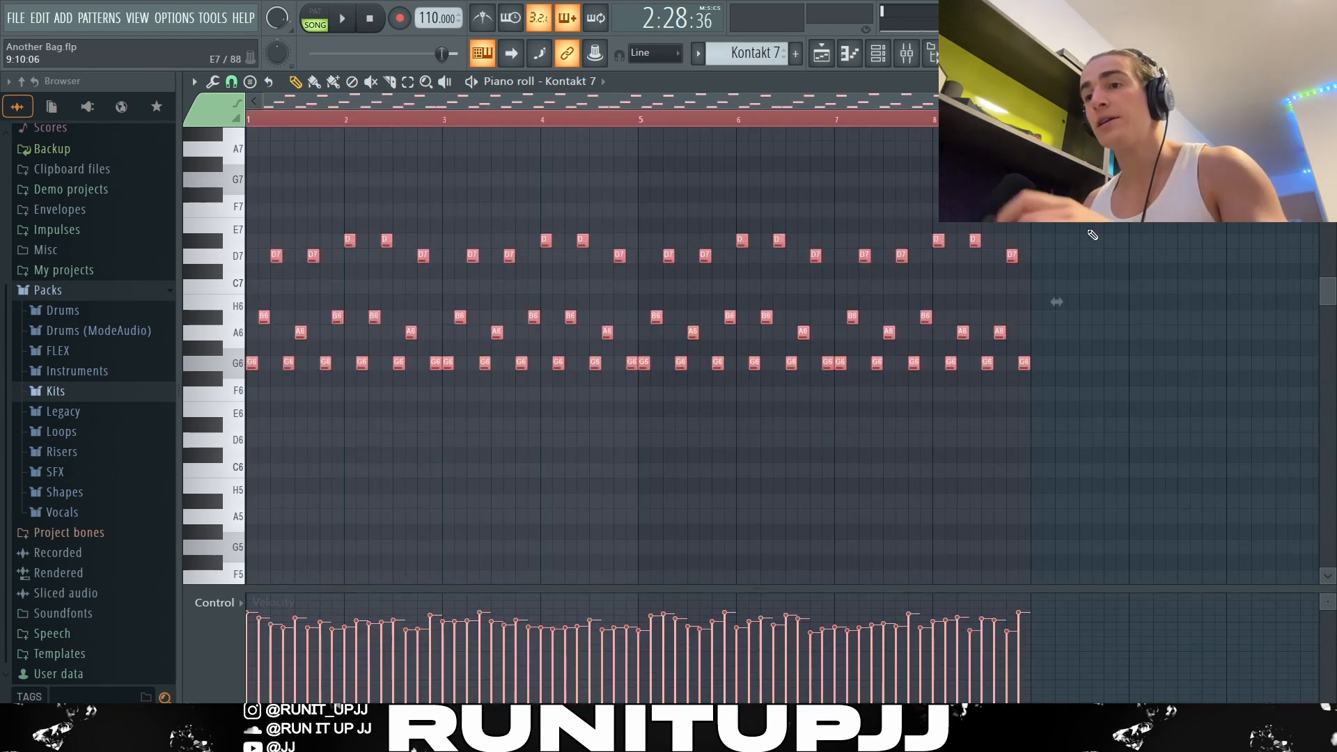
key("alt+r")
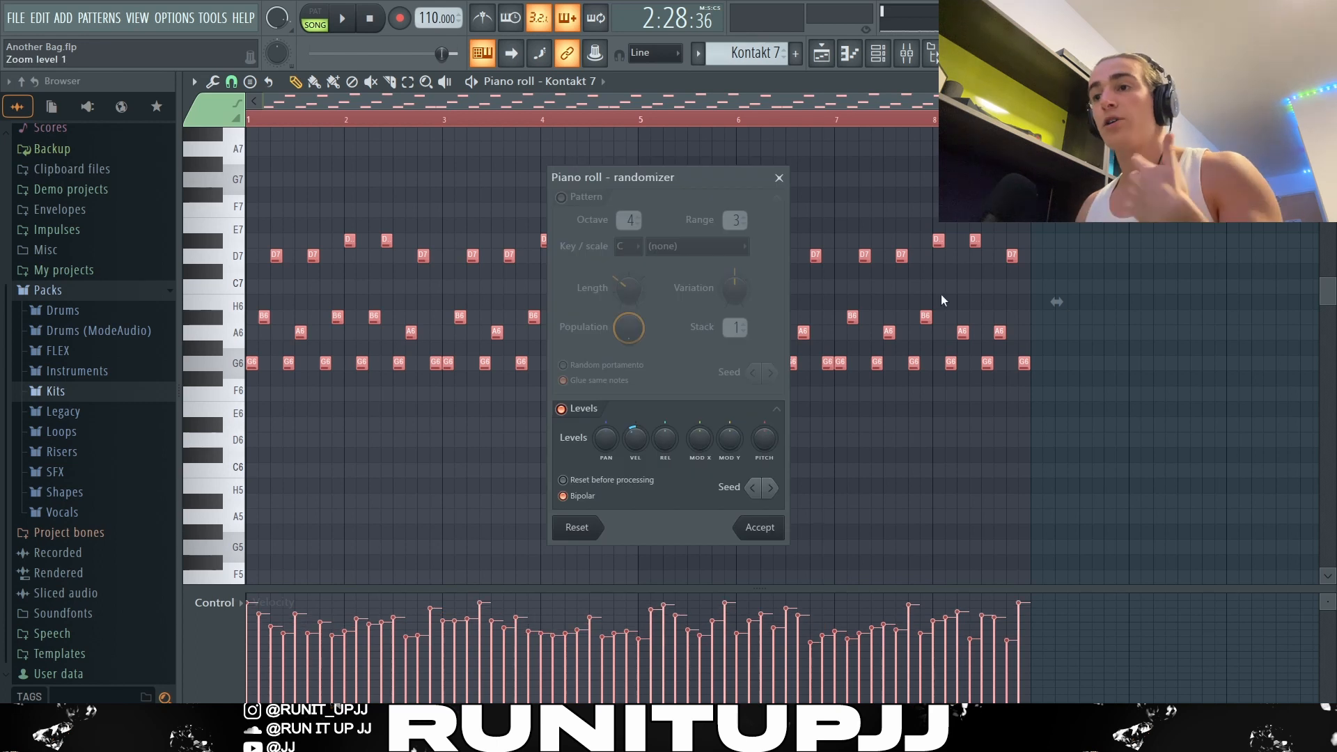
left_click_drag(626, 444, 627, 460)
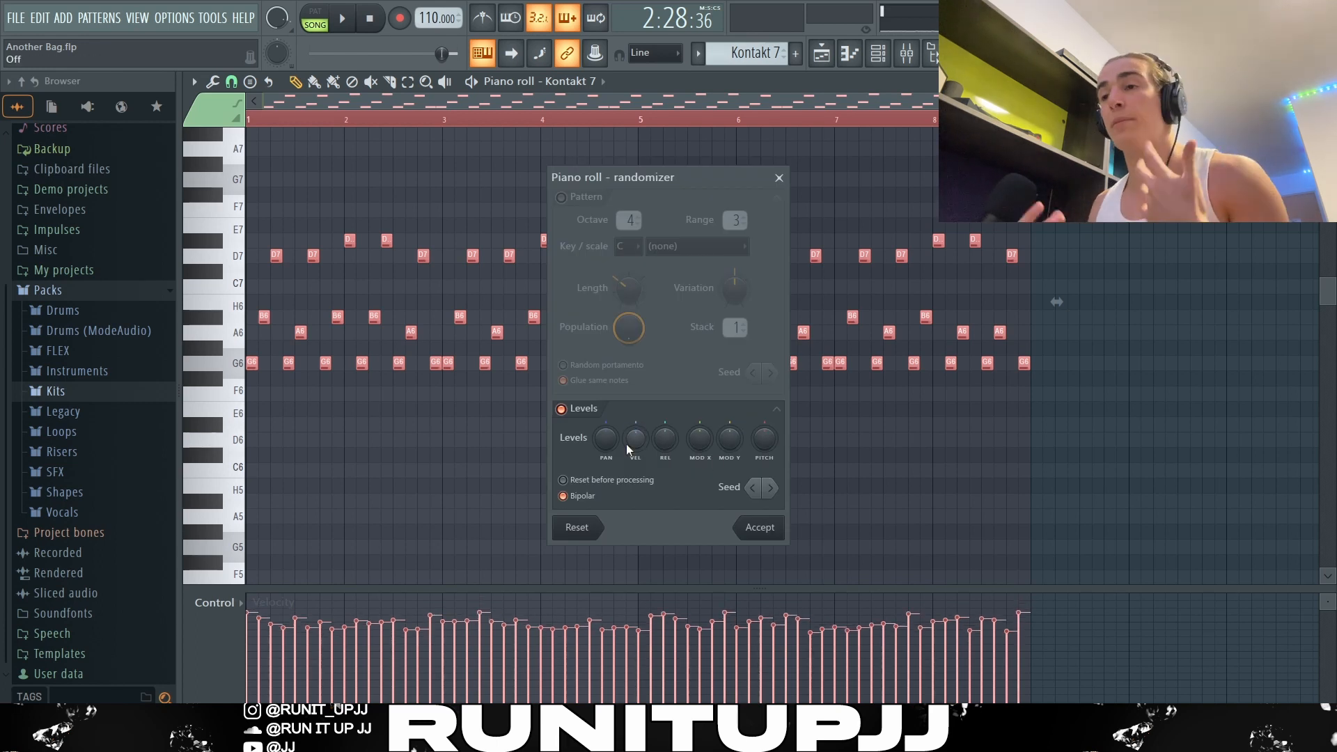
key("Return")
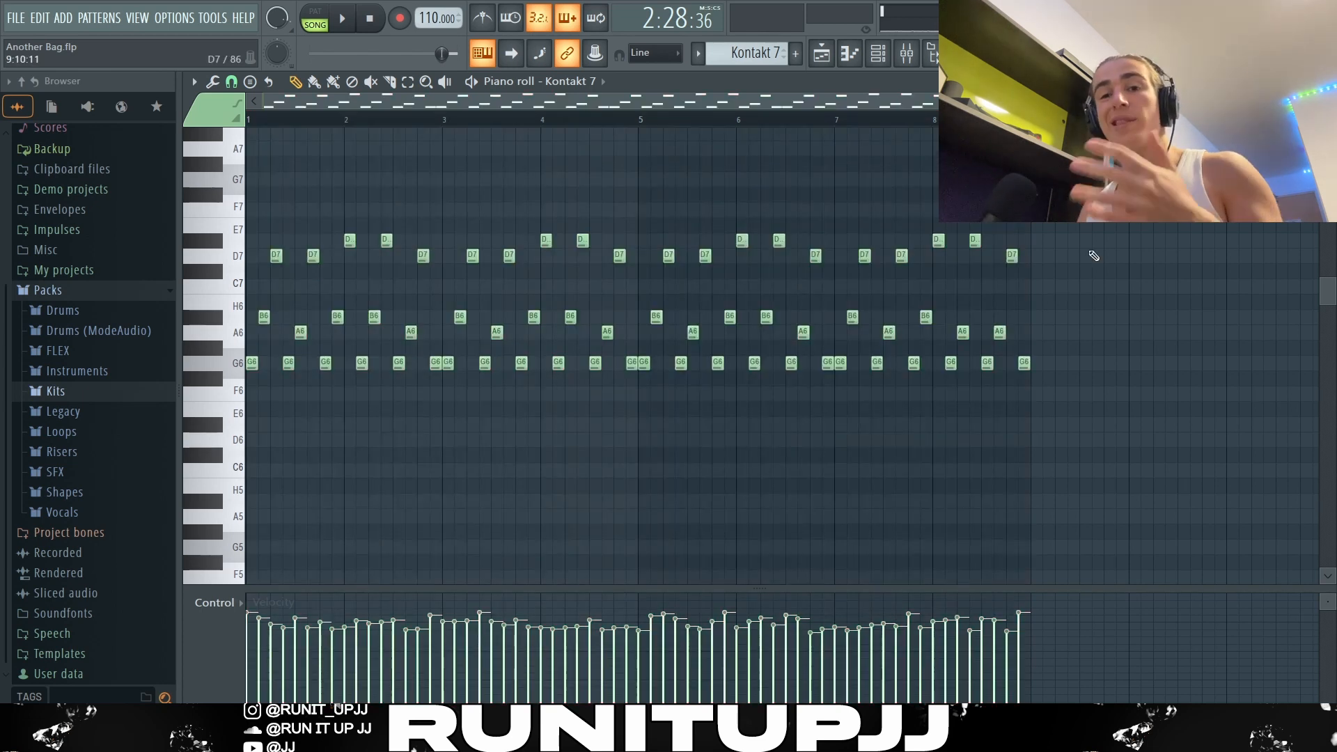
Listen to the Kontakt 7 melody and view its ValhallaVintageVerb settings on Insert 2.
key("space")
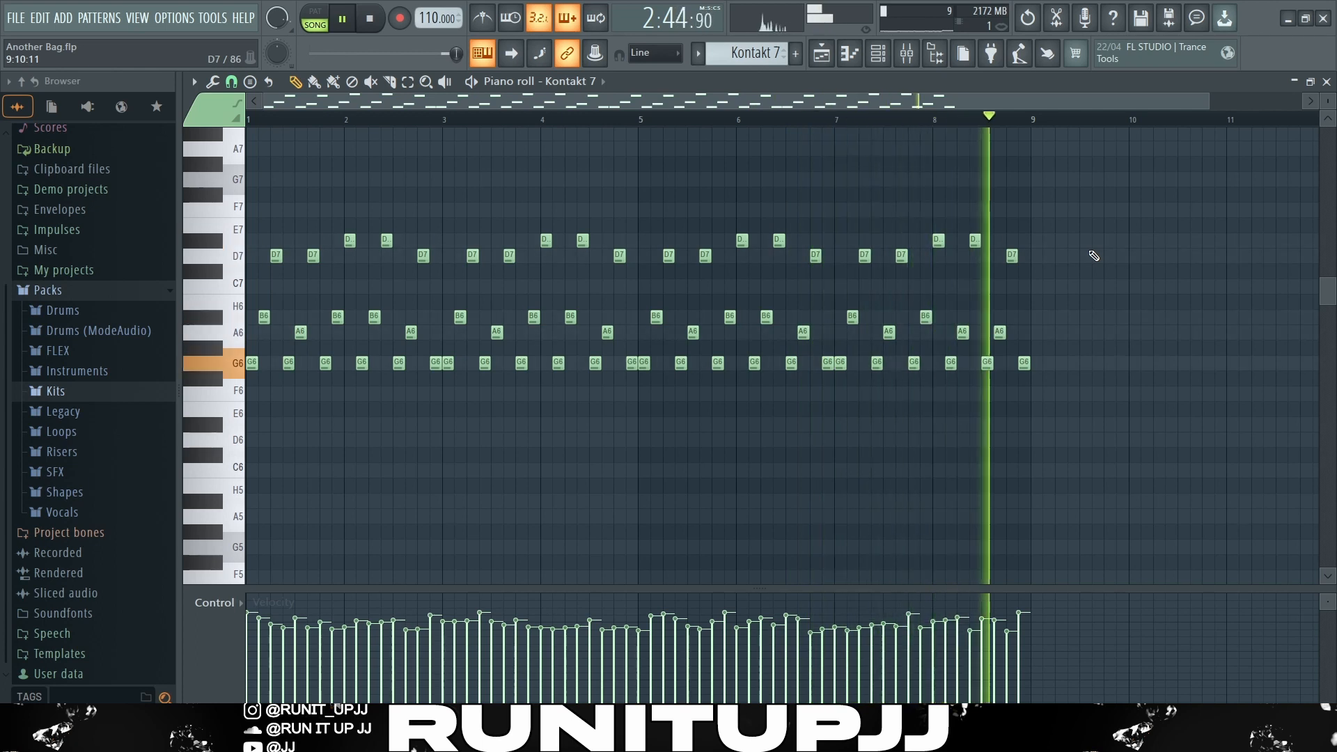
key("space")
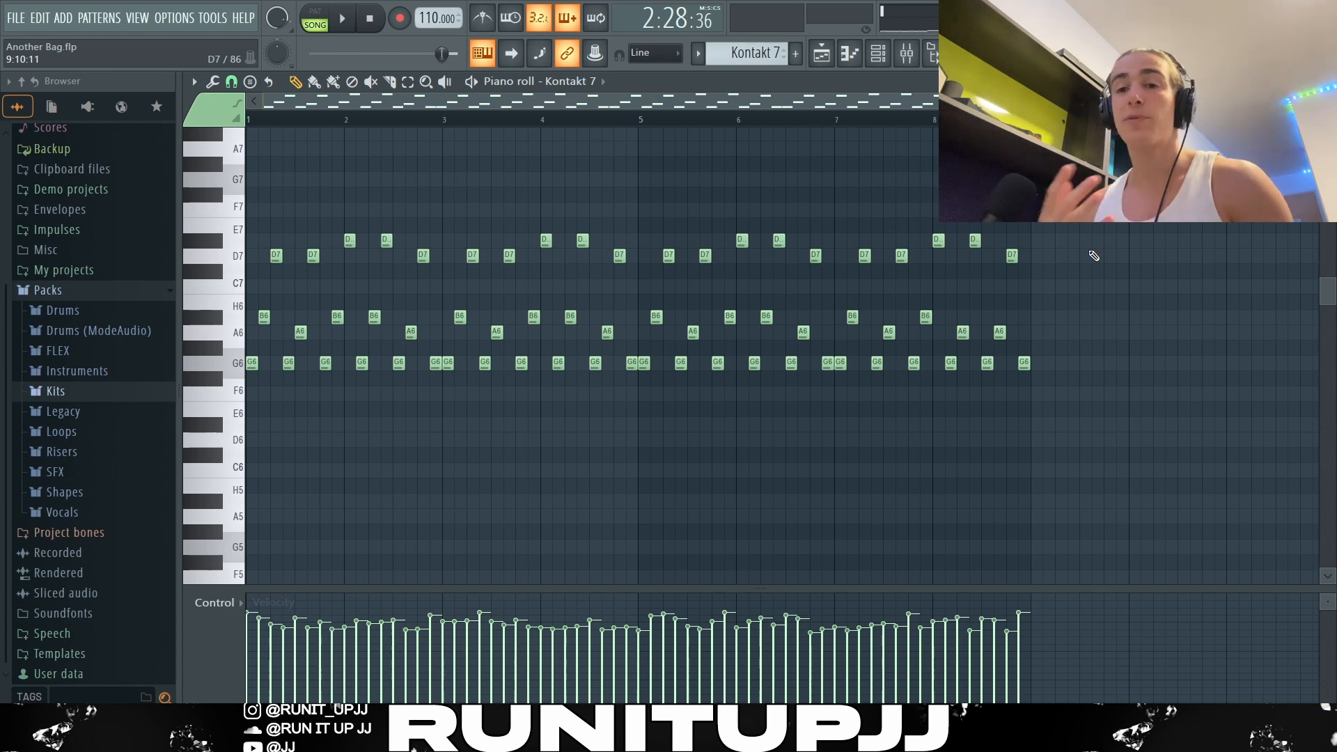
key("F9")
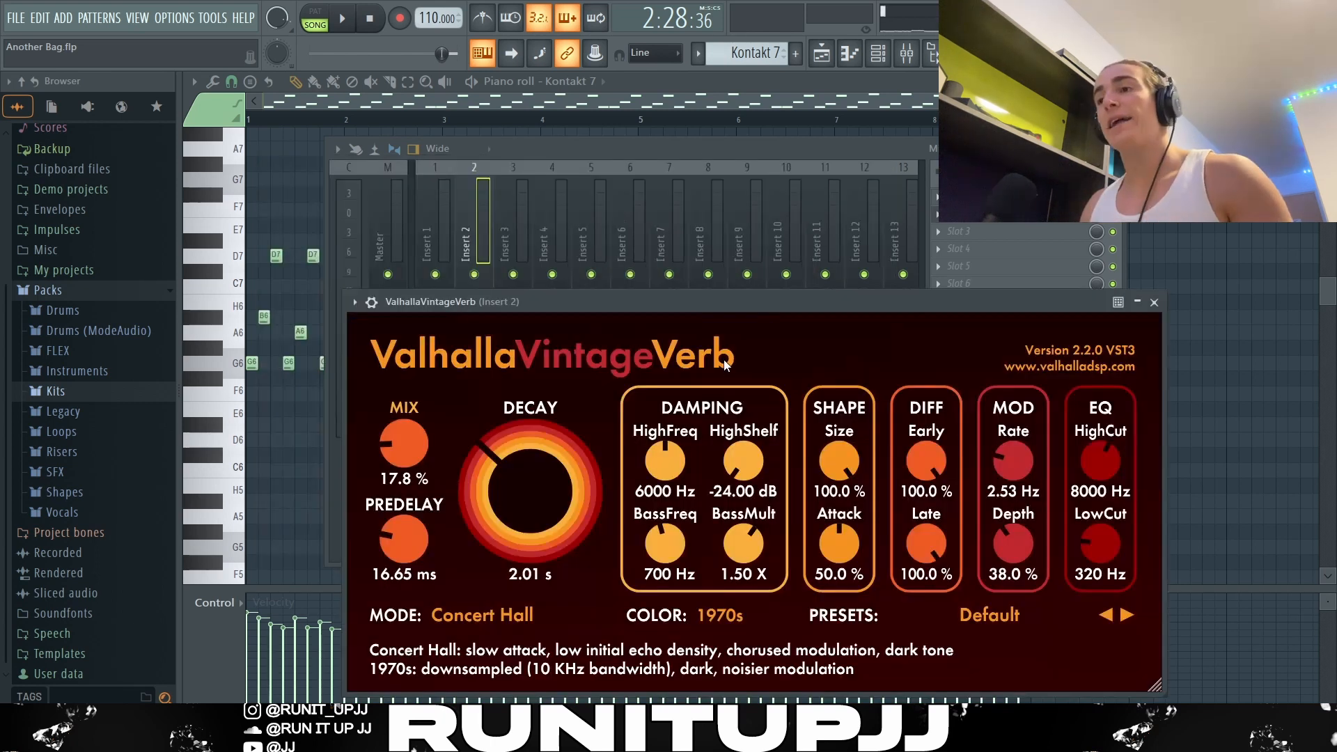
left_click_drag(727, 305, 658, 207)
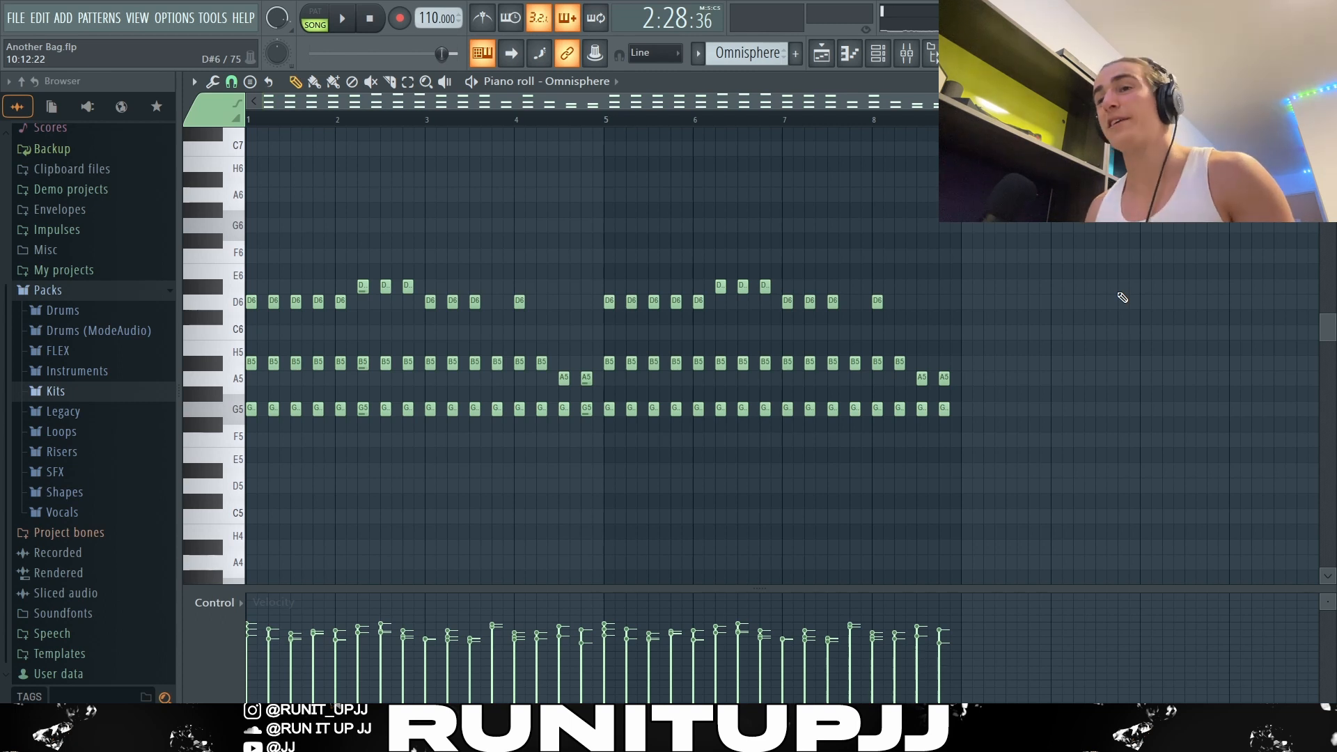
Highlight the bar 1 chords, the two-note chord in bar 3 and the two A5 notes of bar 4 in the Omnisphere pattern.
left_click_drag(336, 428, 222, 309)
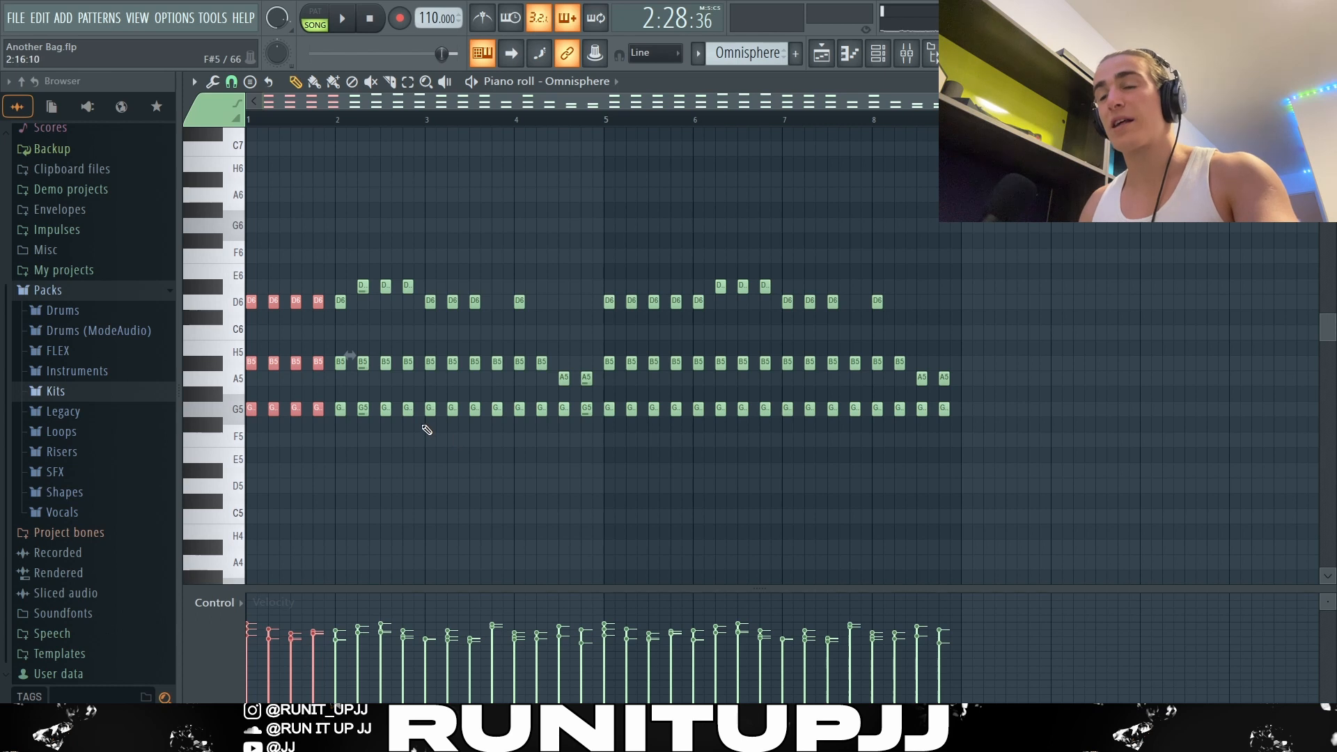
left_click_drag(422, 431, 491, 408)
left_click_drag(487, 325, 519, 413)
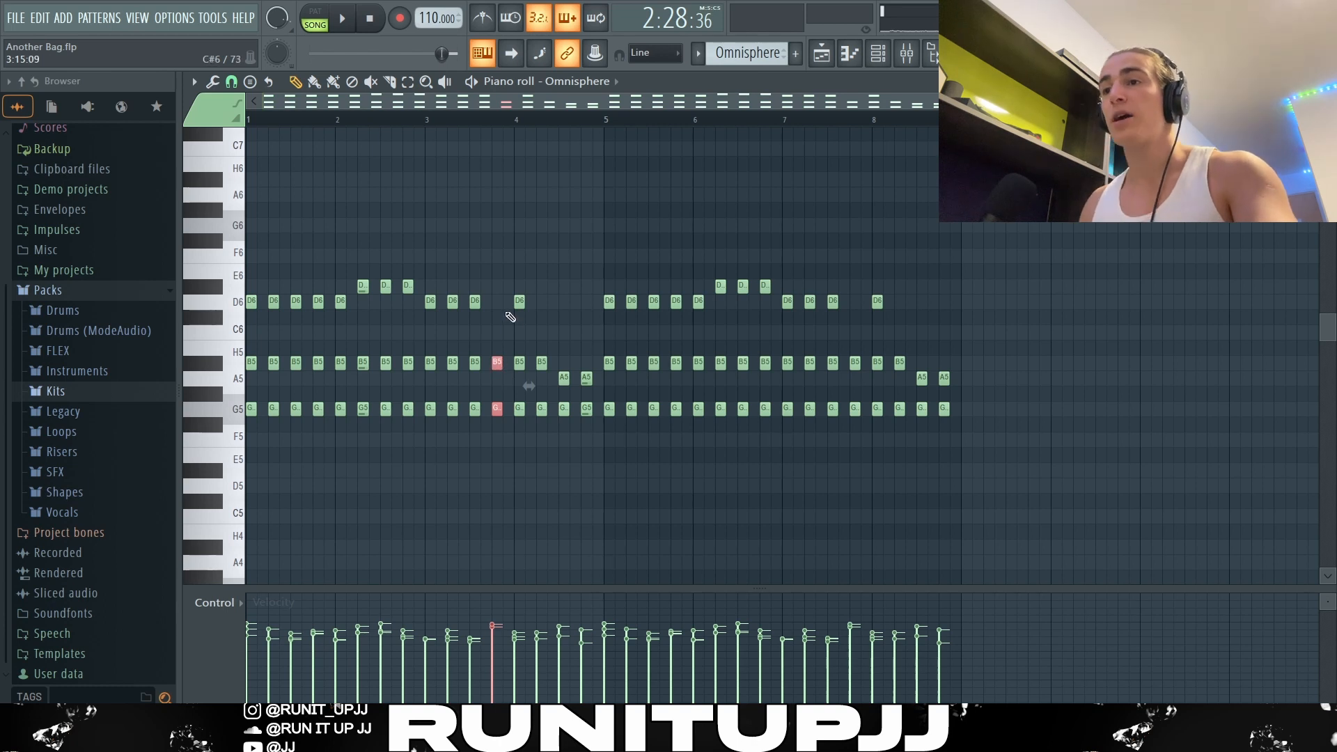
left_click(518, 301)
left_click_drag(560, 358, 594, 383)
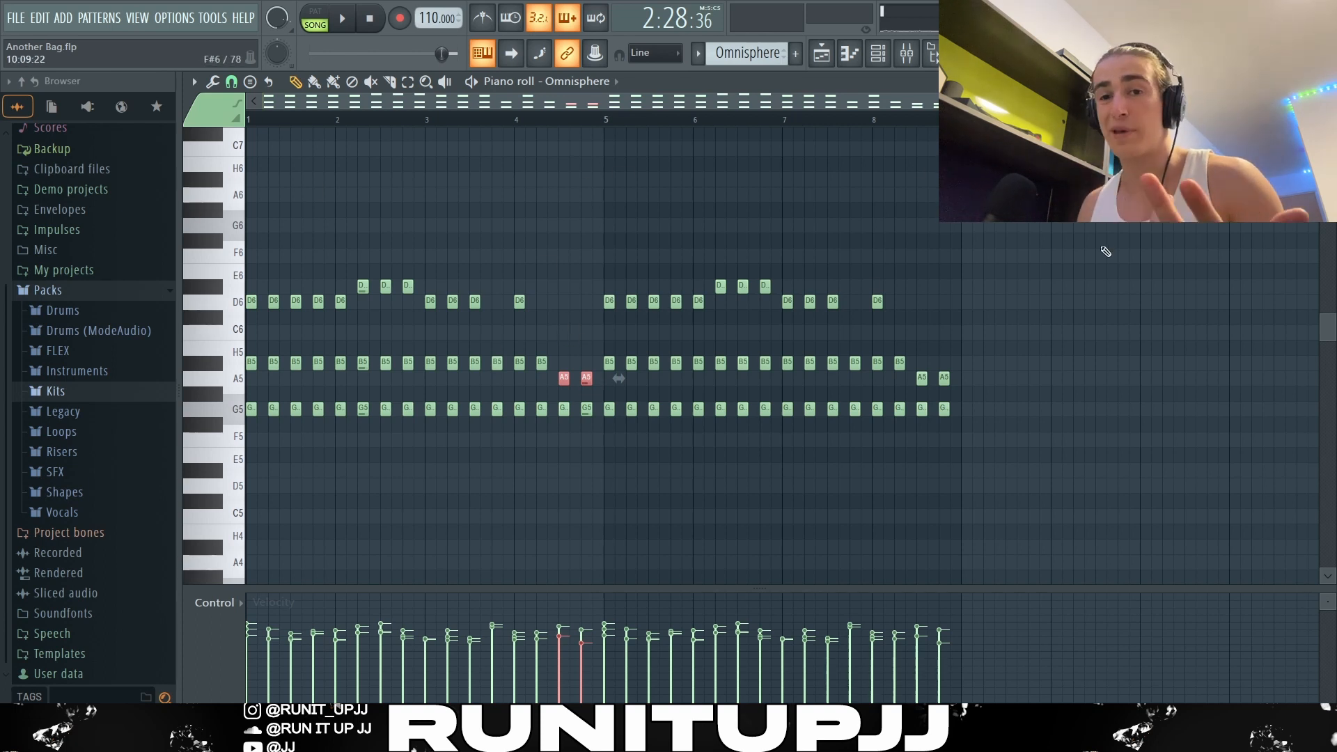
key("ctrl+d")
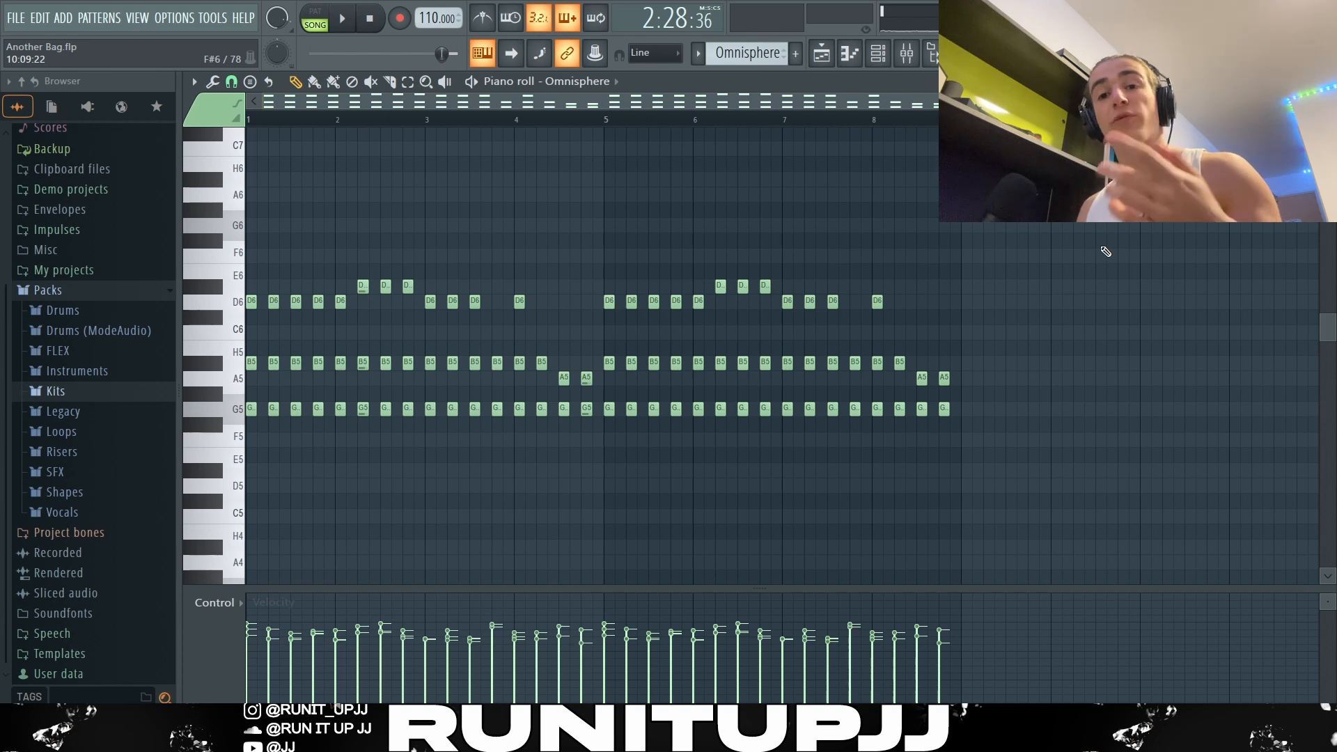
Preview velocity randomization on all notes of the Omnisphere chord pattern.
key("ctrl+a")
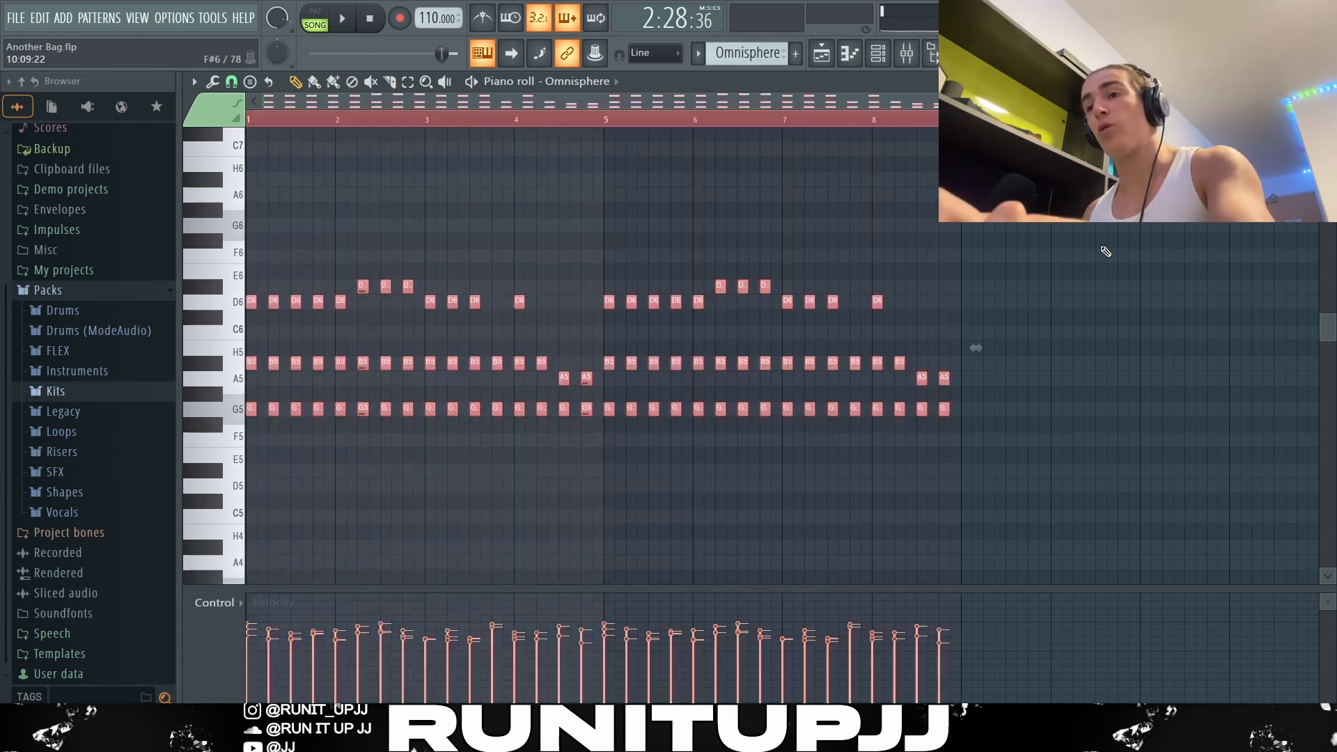
key("alt+r")
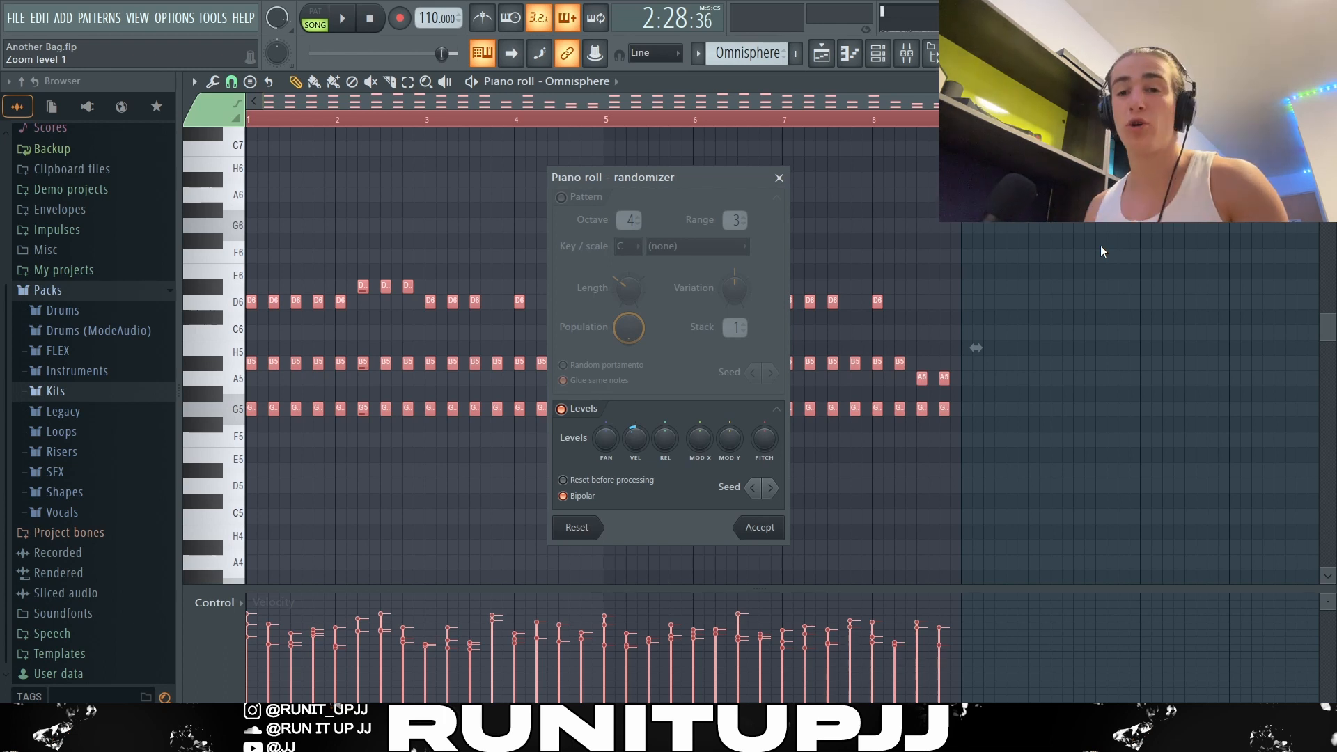
key("Return")
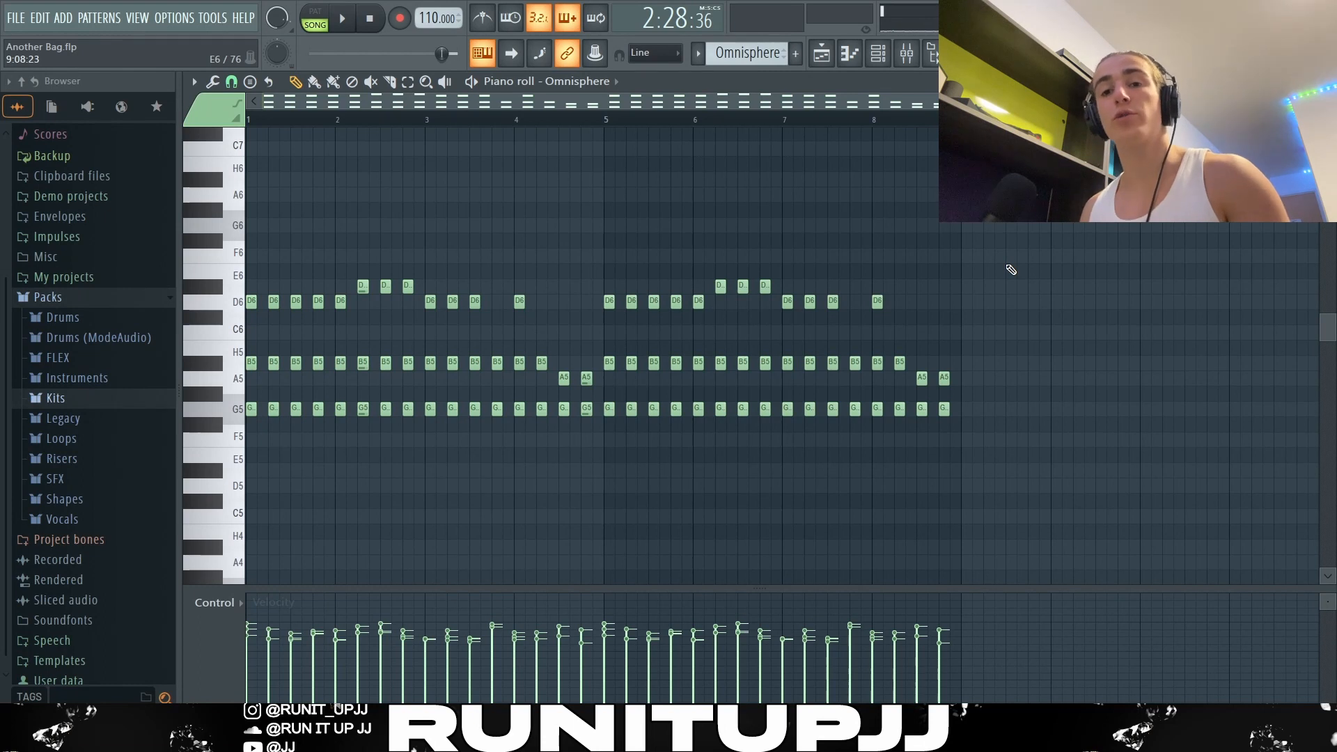
Listen to the Omnisphere chords and view their ValhallaVintageVerb settings on Insert 1.
key("space")
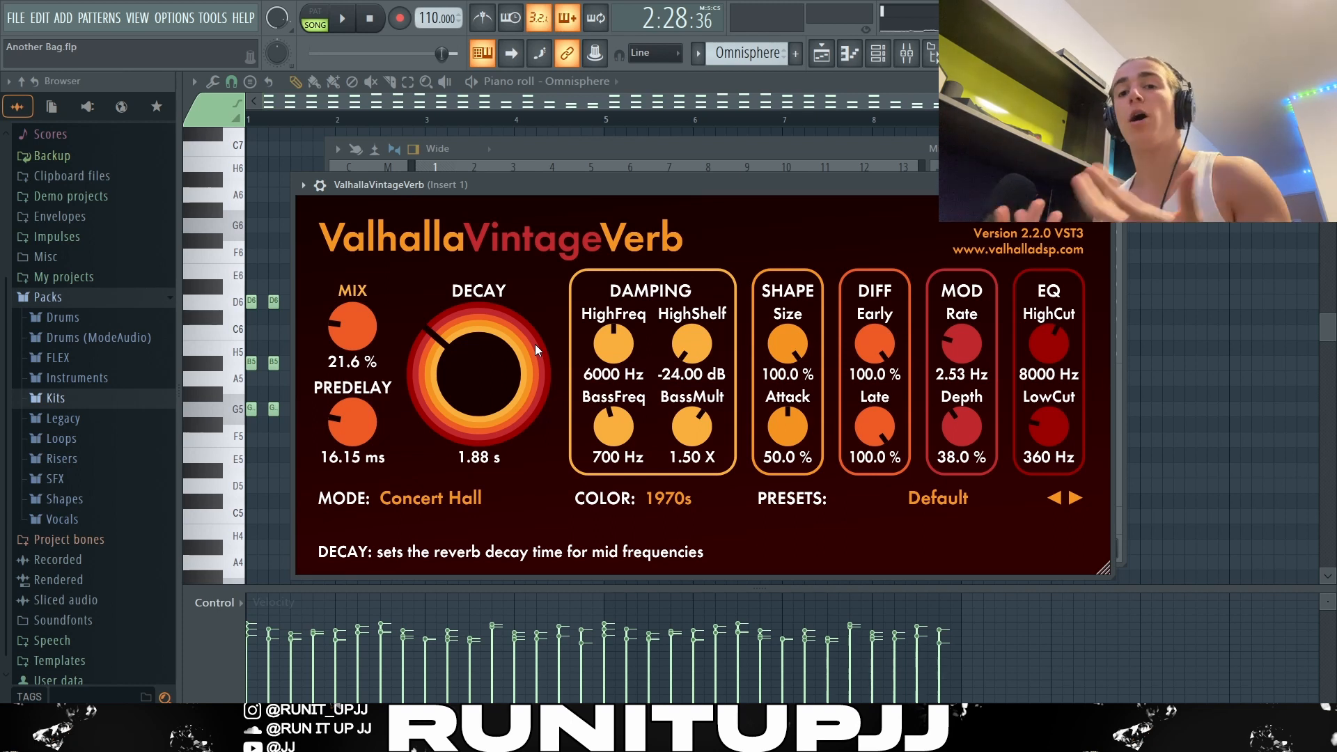
key("Escape")
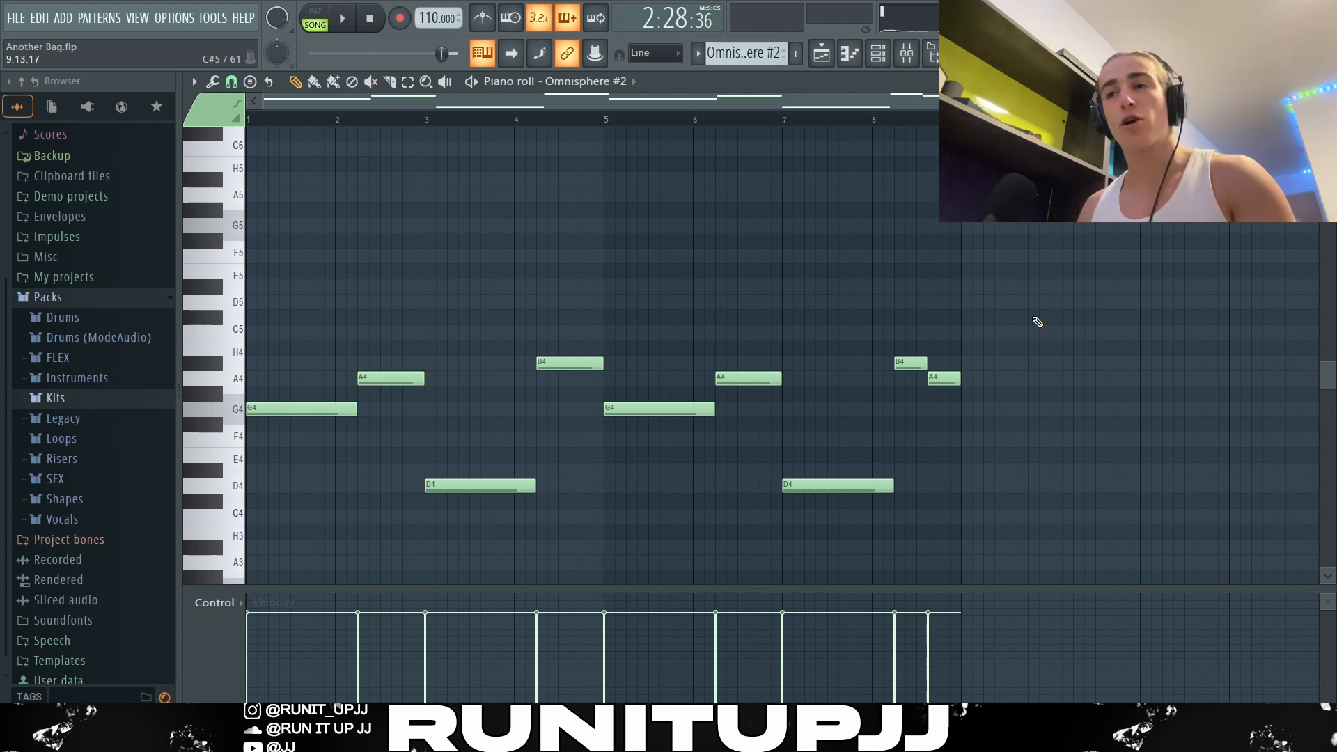
Highlight the A4, D4 and B4 notes in bars 2–4 of the Omnisphere #2 line and its closing B4 and A4.
left_click(390, 379, "ctrl+shift")
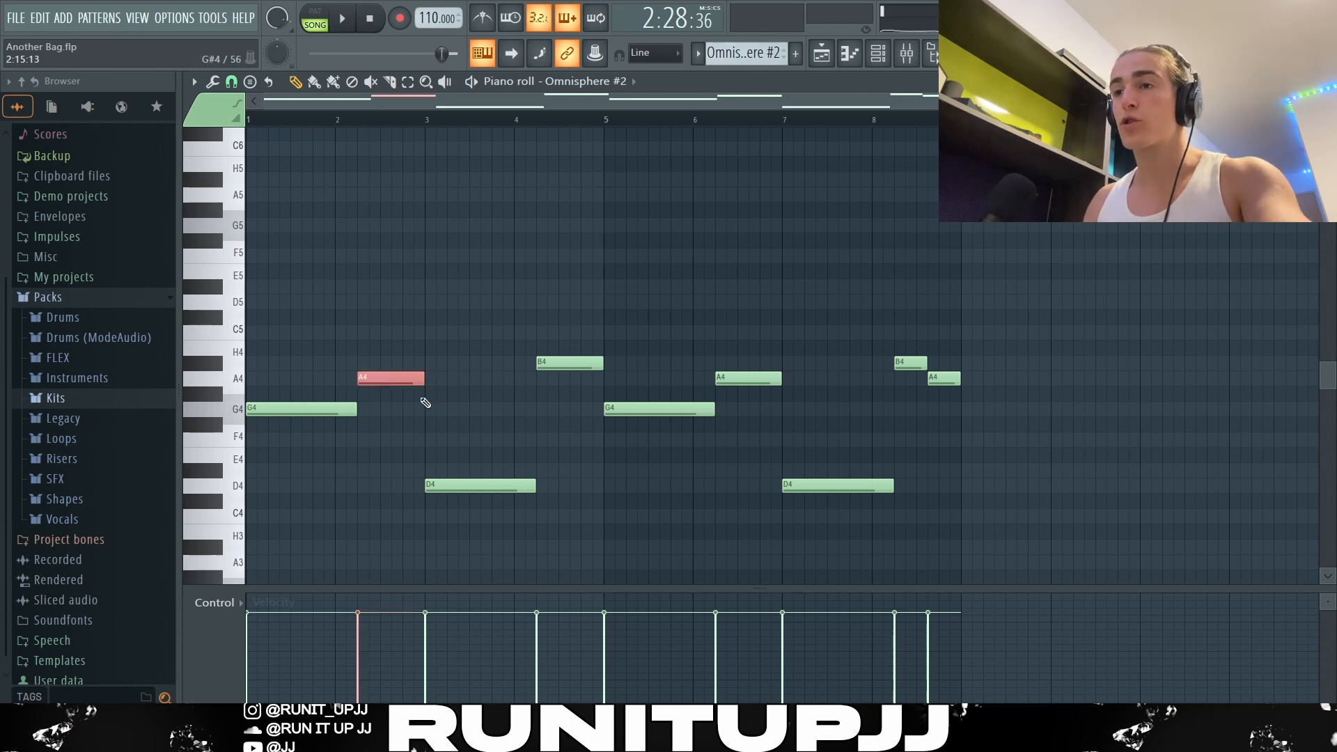
left_click(504, 486, "ctrl+shift")
left_click(572, 364, "ctrl+shift")
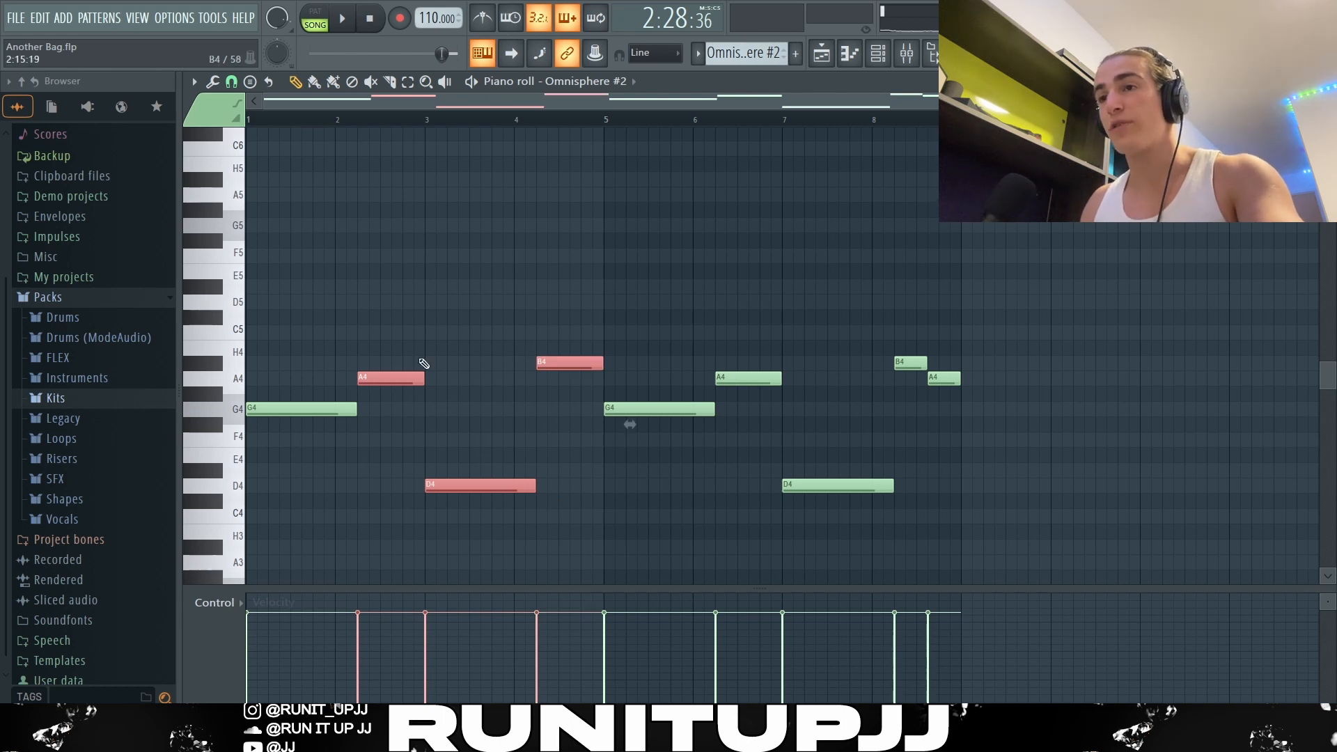
left_click(470, 413, "ctrl")
left_click_drag(921, 327, 958, 421)
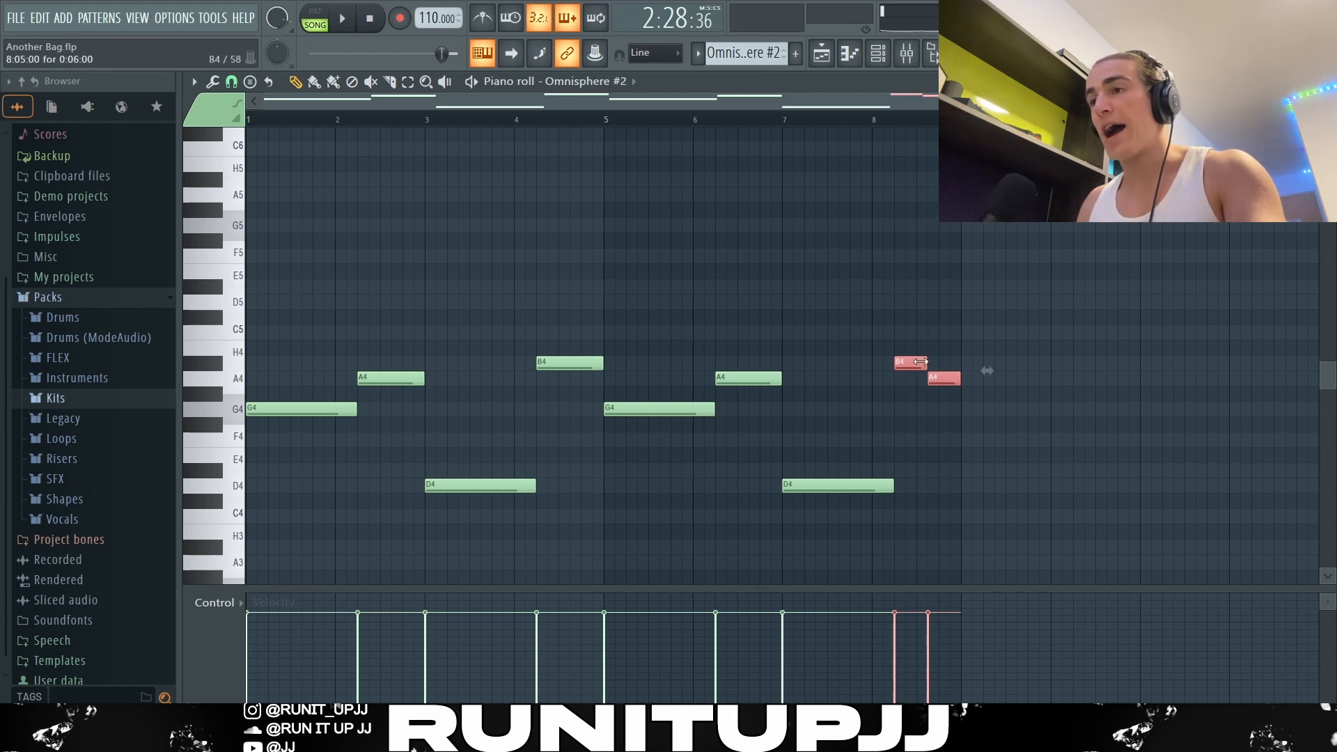
left_click(953, 409)
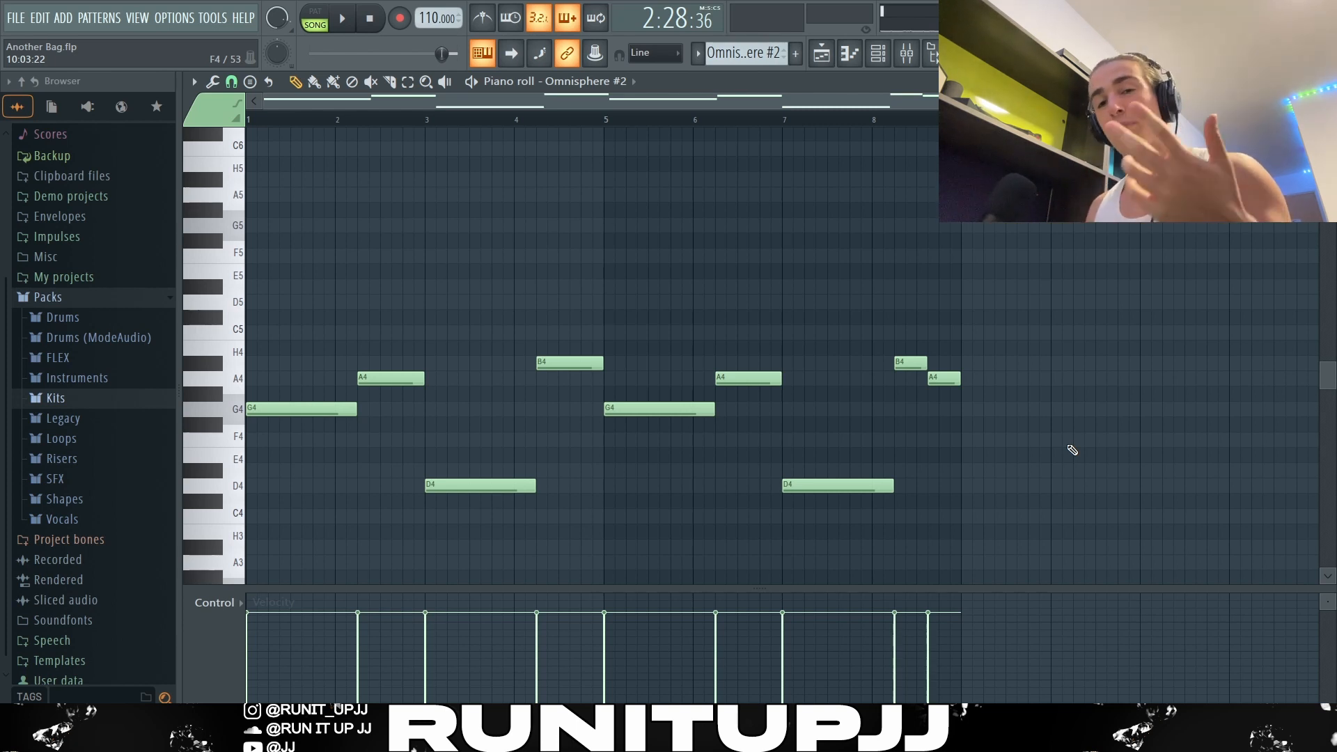
Listen to the Omnisphere #2 line and view the Whiner preset in Xpand!2 #2.
key("space")
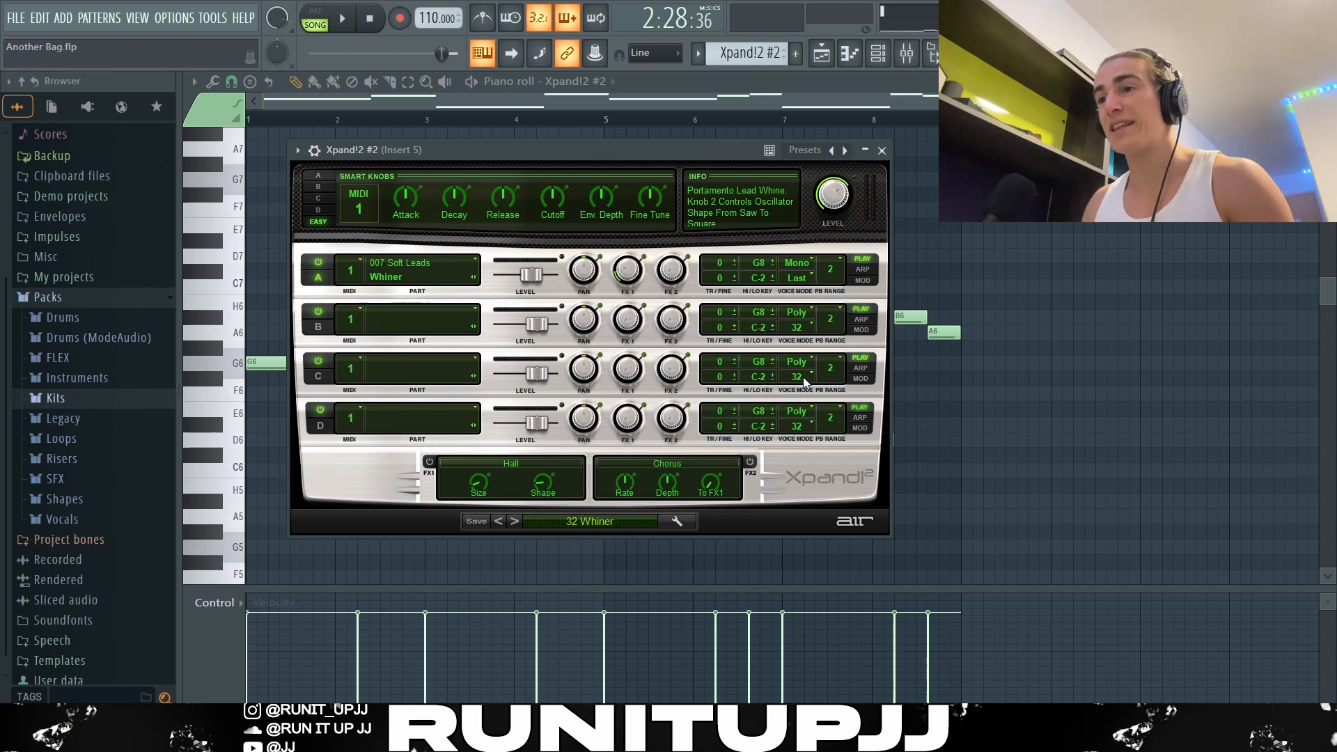
left_click(608, 520)
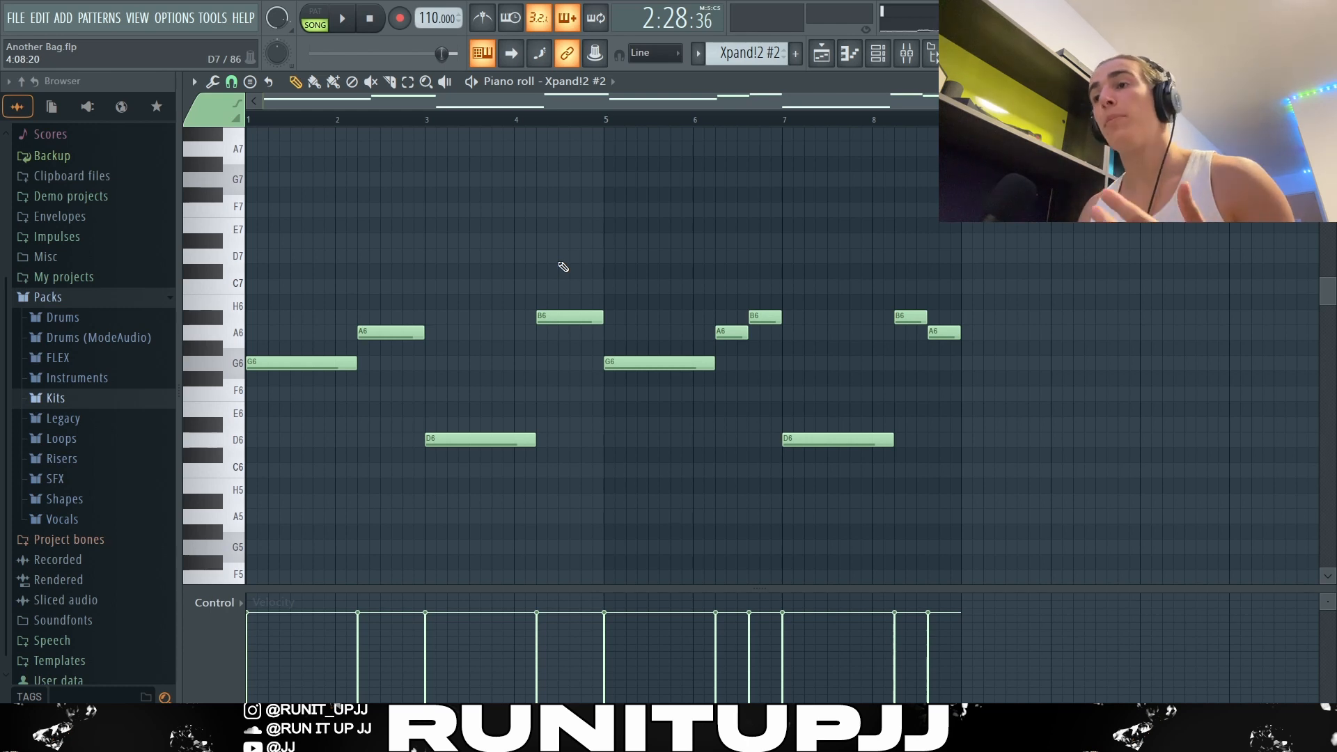
Highlight the A6 and B6 notes in bar 6 of the Xpand!2 #2 line, listen to it and view its ValhallaVintageVerb settings on Insert 5.
left_click_drag(784, 296, 718, 362)
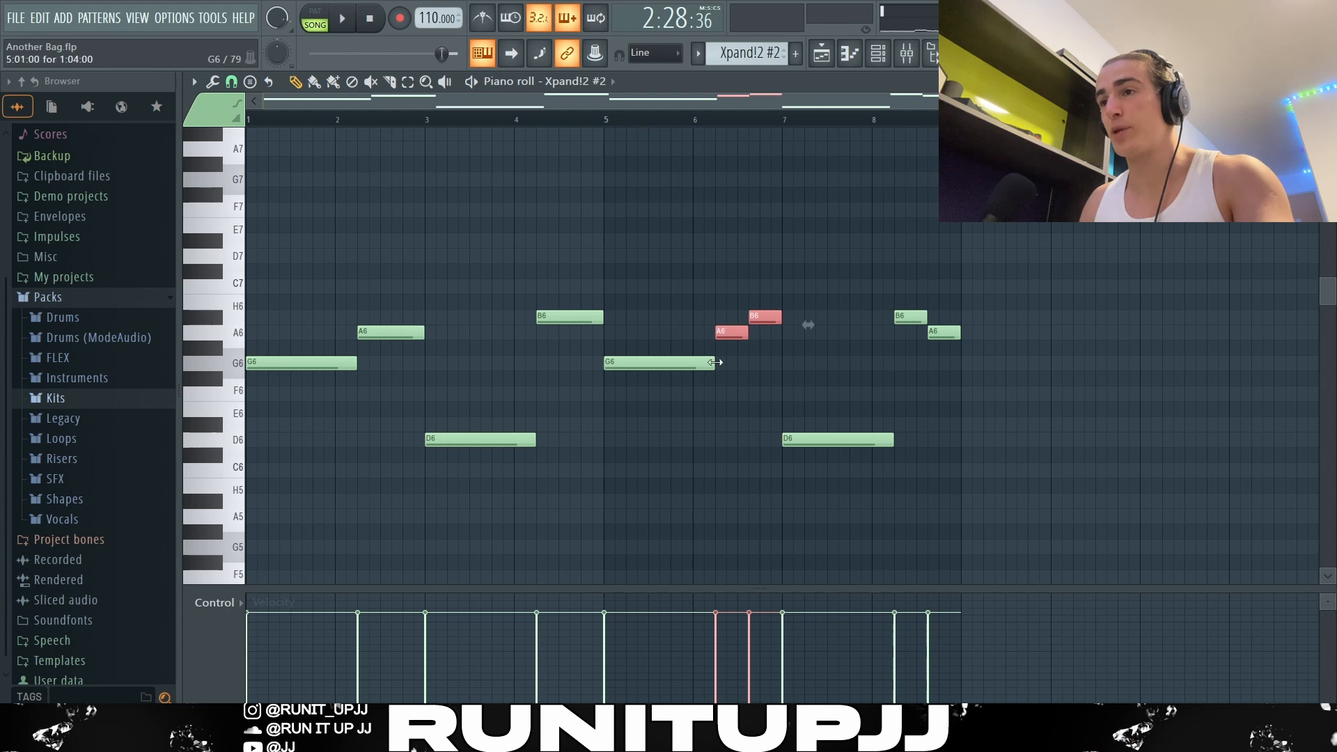
left_click(694, 228, "ctrl")
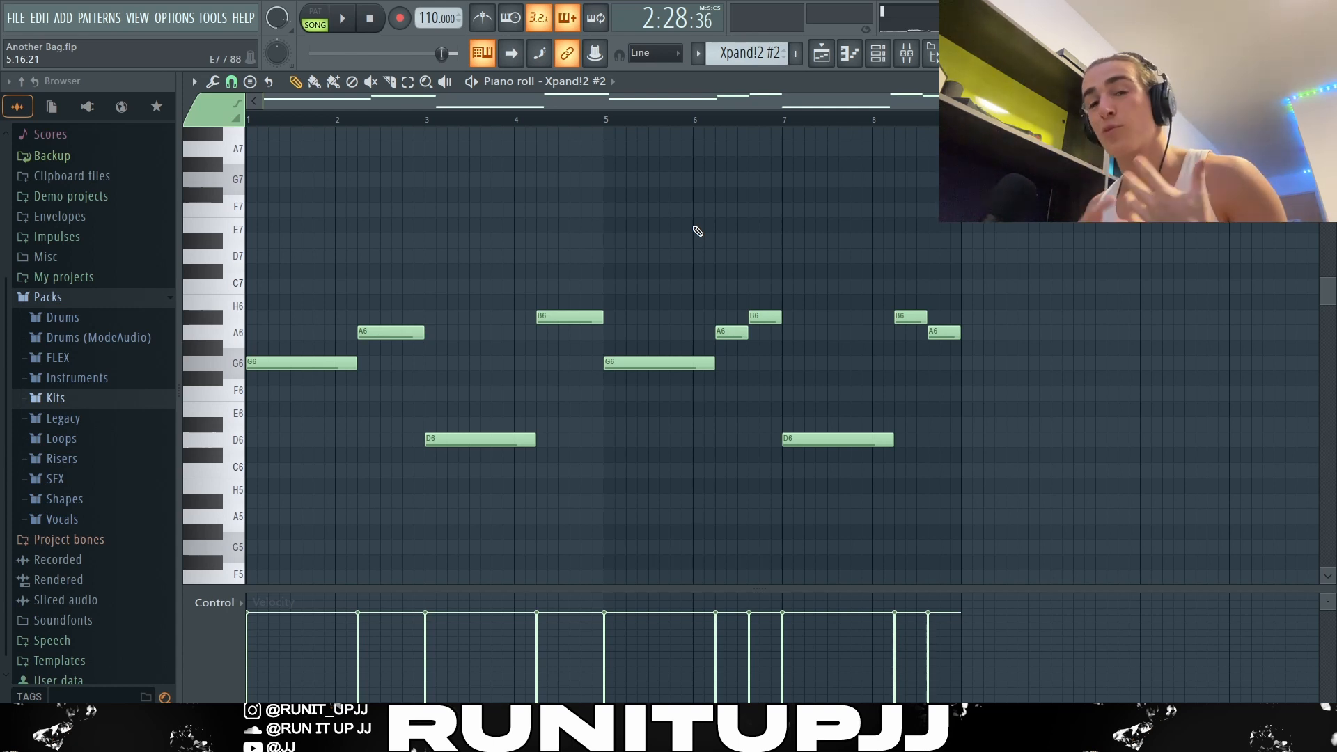
key("space")
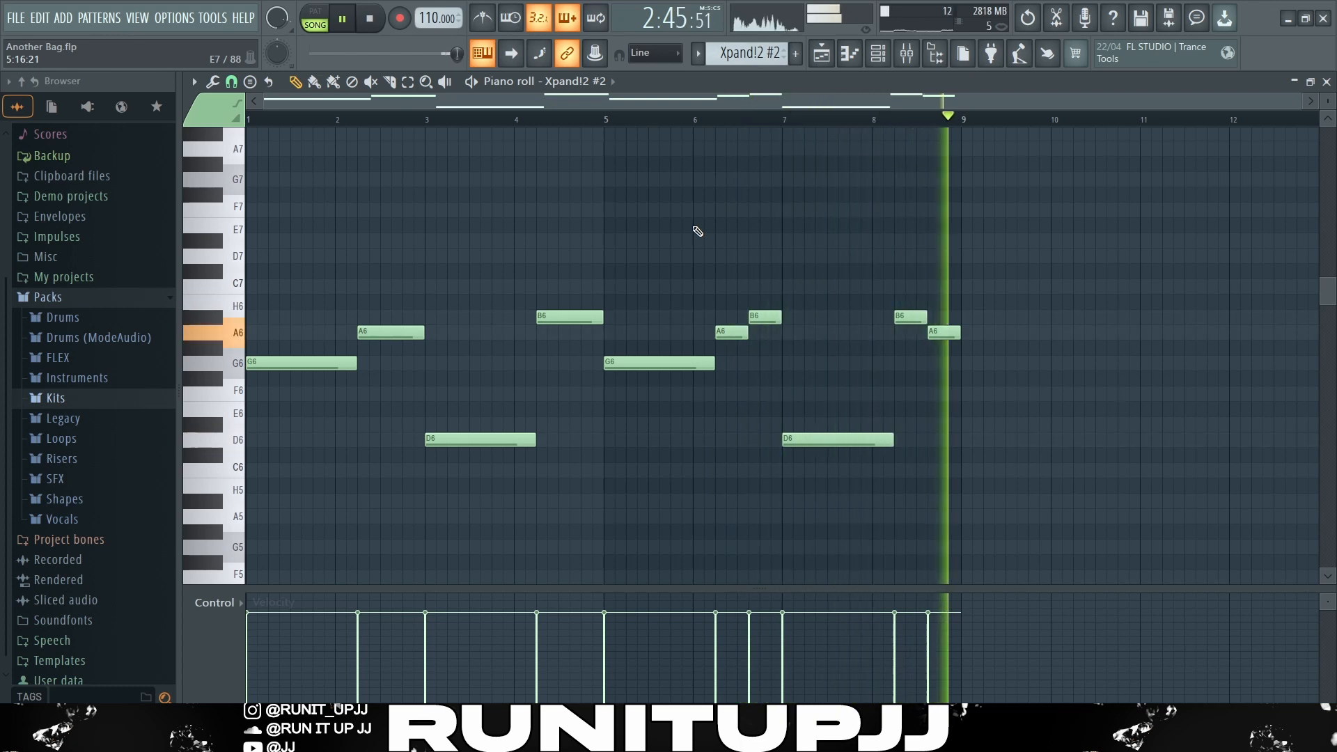
key("space")
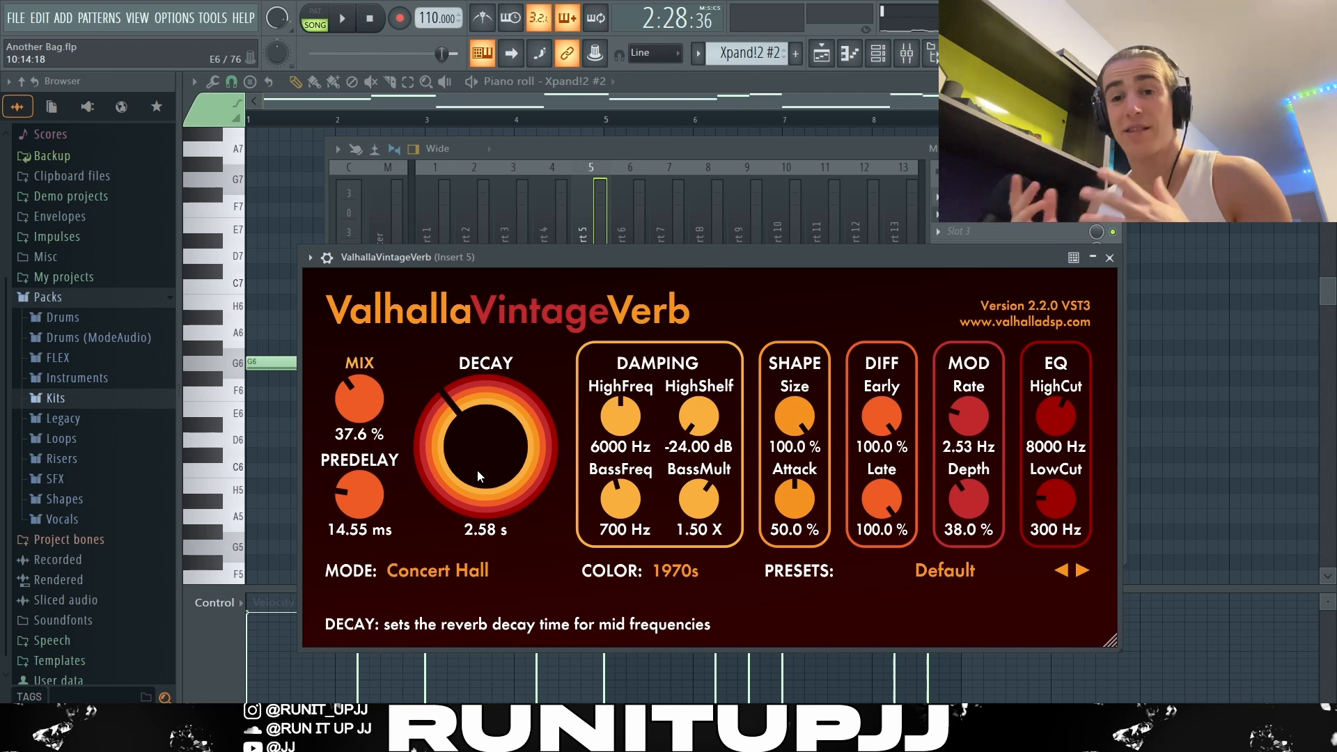
key("Escape")
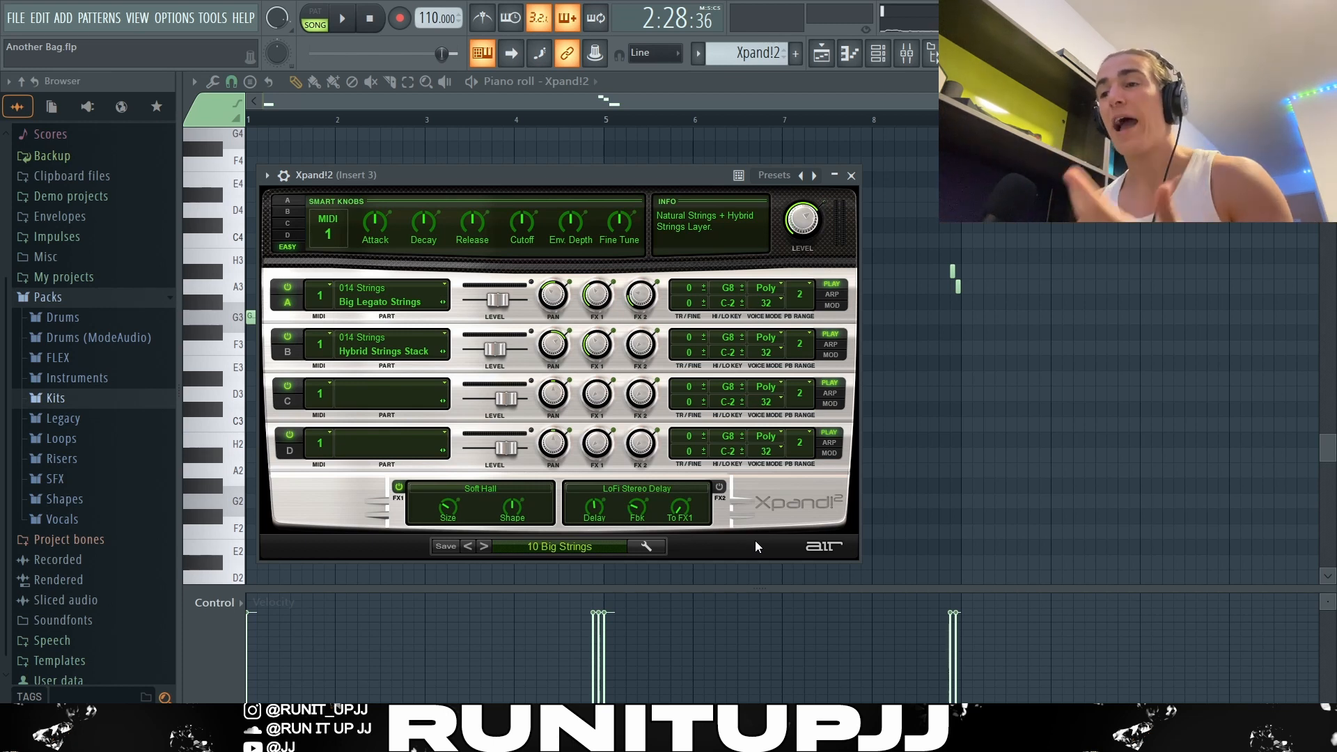
View the 10 Big Strings preset in Xpand!2 with its Insert 3 reverb, and listen to the melody layers without drums.
left_click(570, 549)
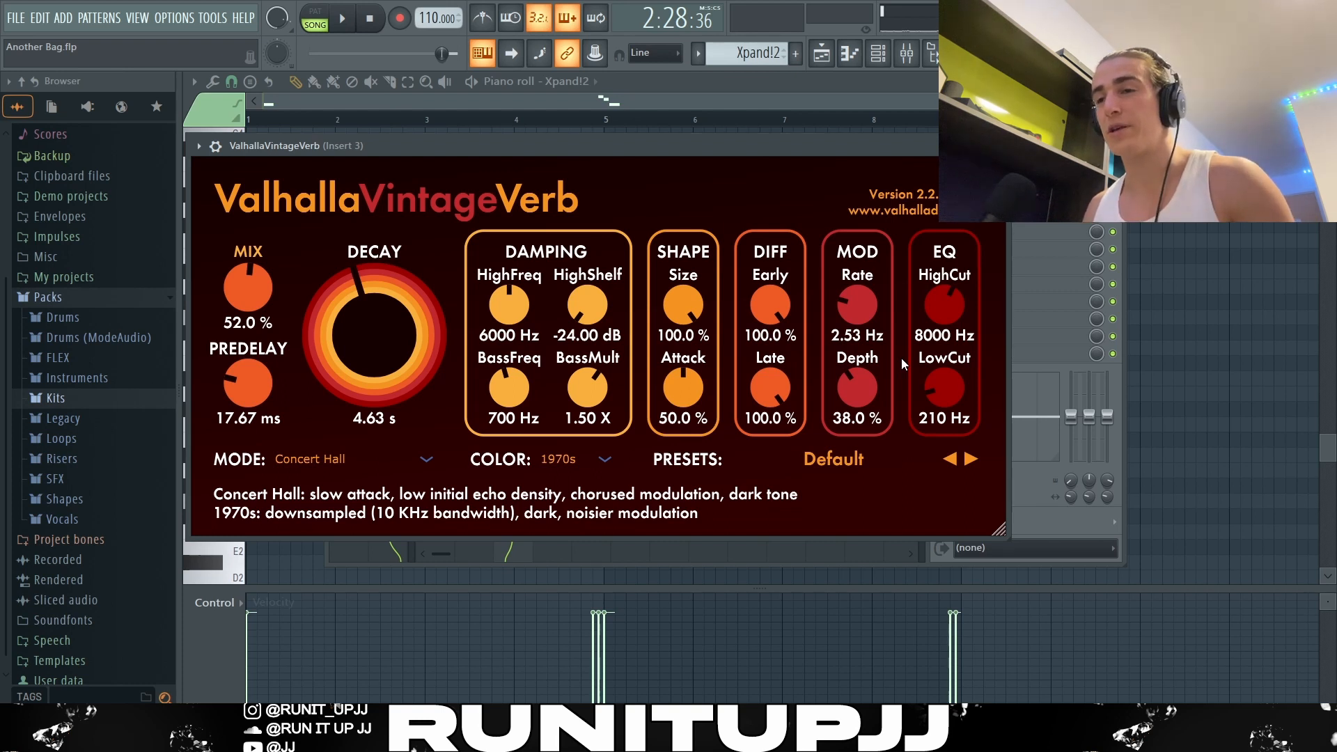
key("Escape")
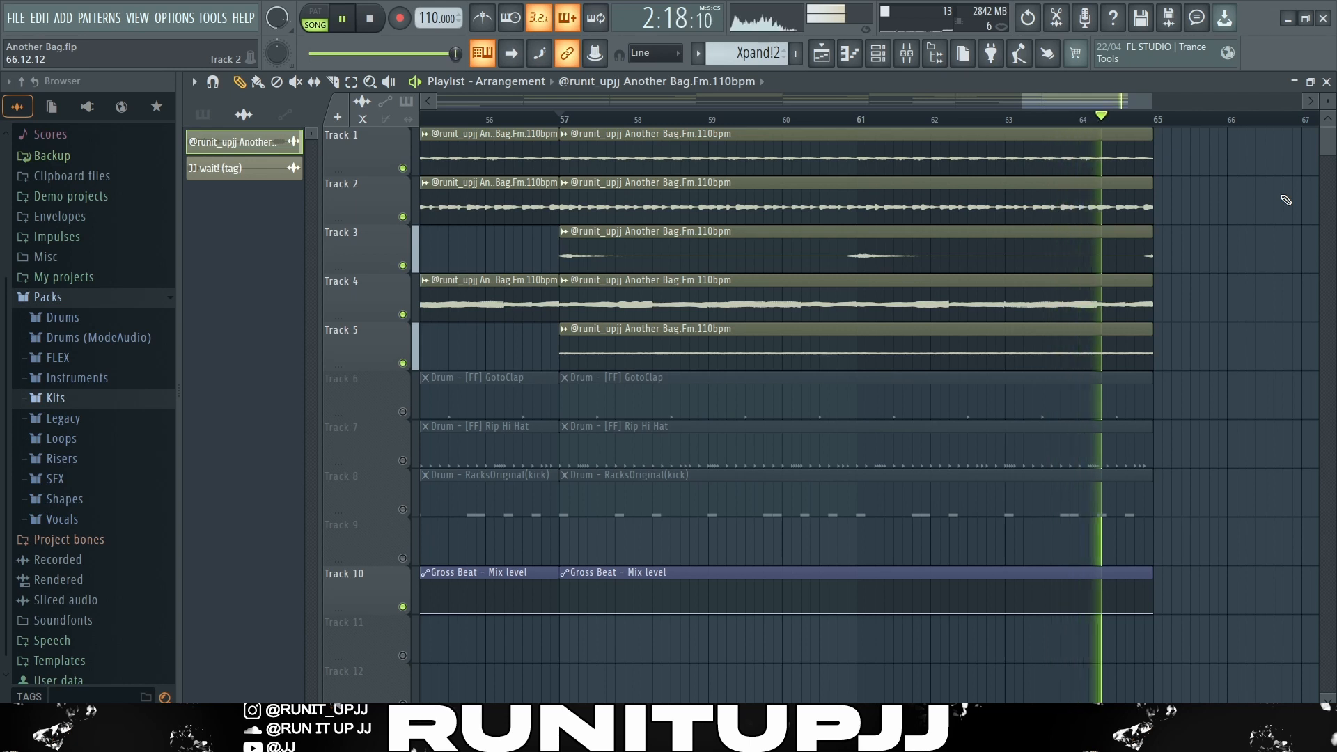
key("space")
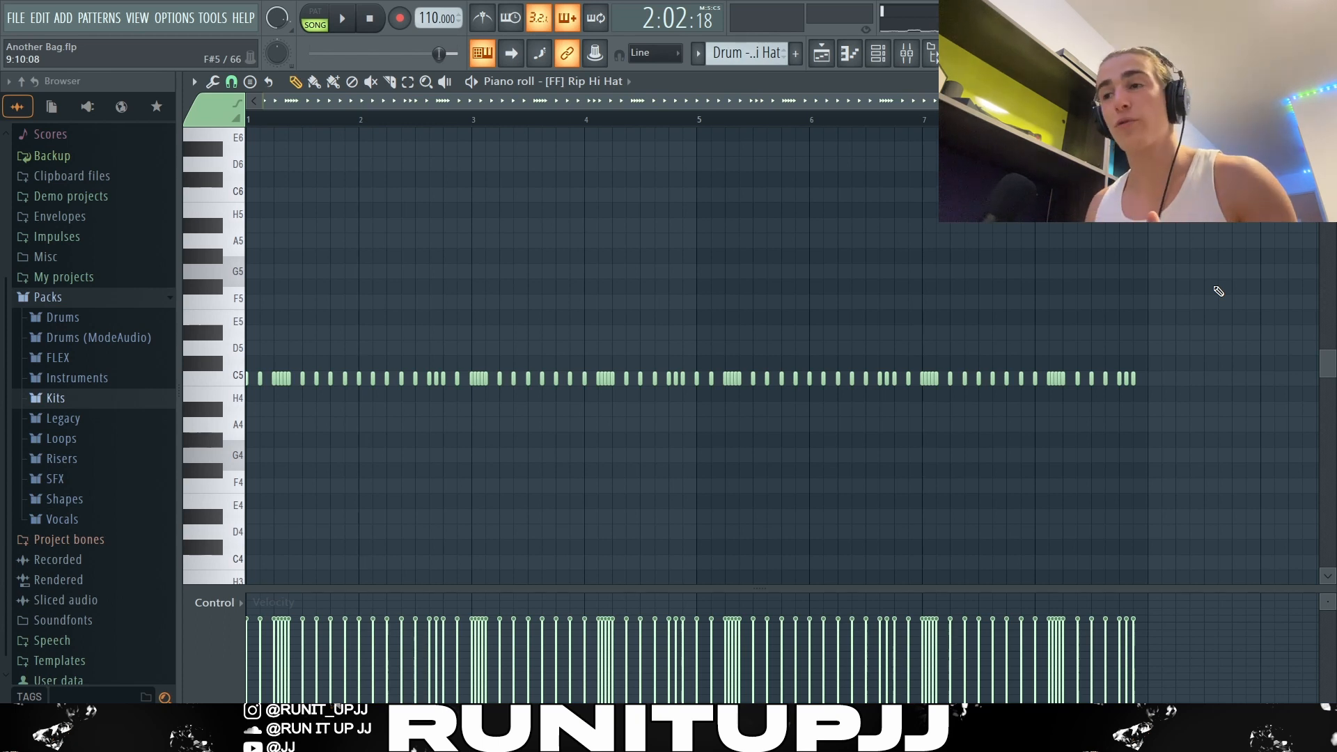
Set the snap for the Rip Hi Hat pattern to 1/2 step and activate the Paint tool.
left_click(231, 82)
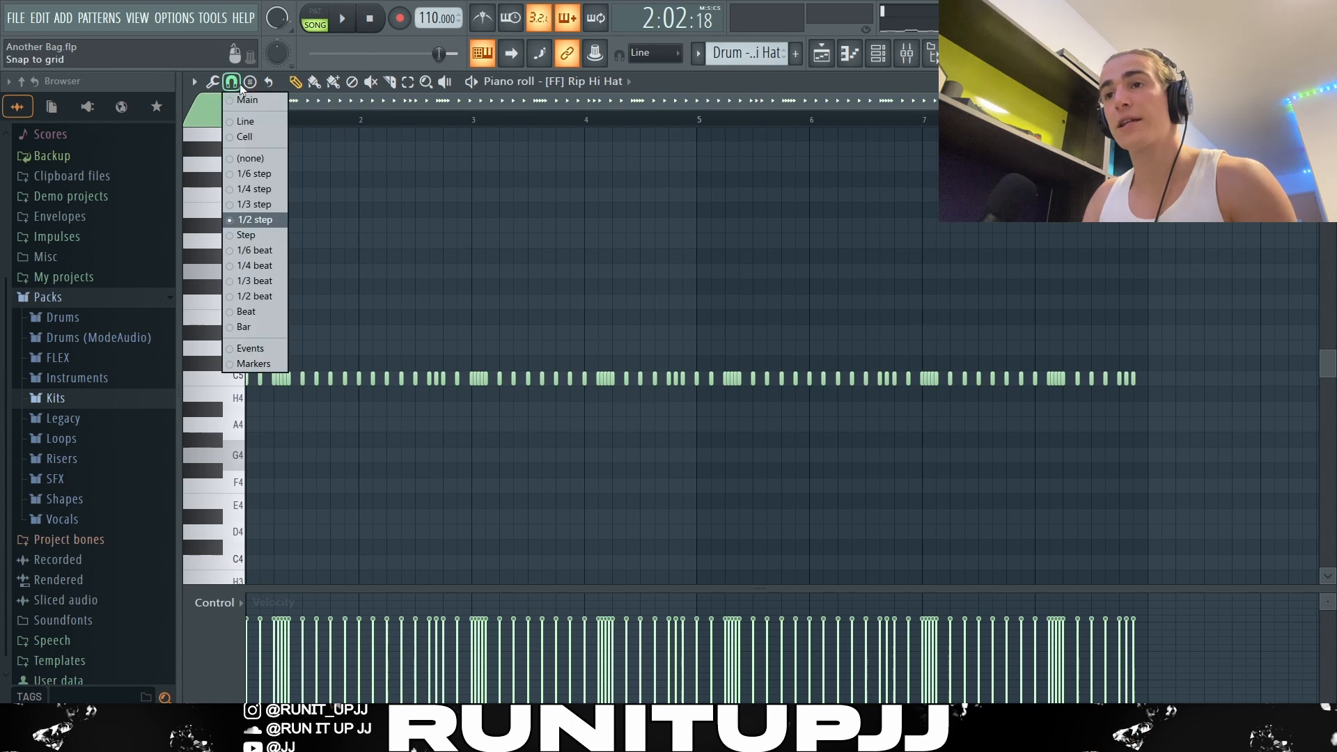
left_click(269, 220)
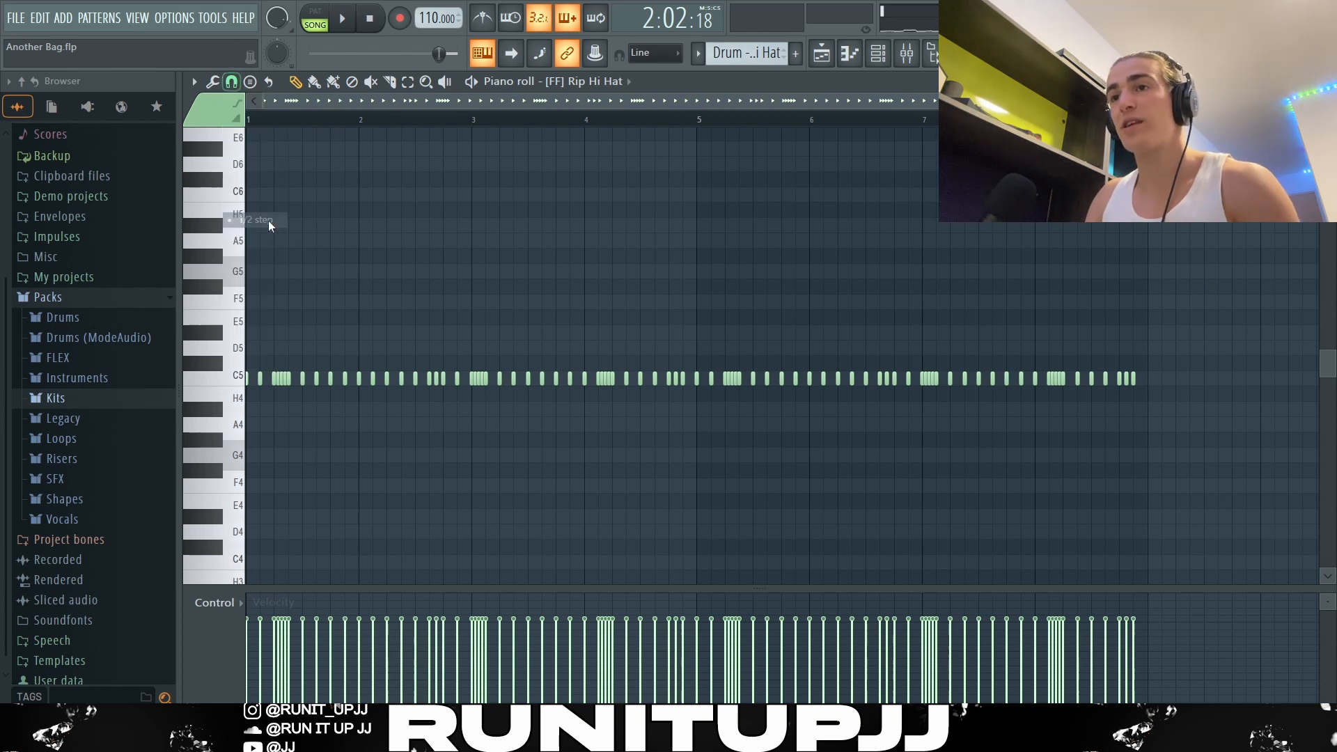
left_click(336, 84)
left_click(315, 83)
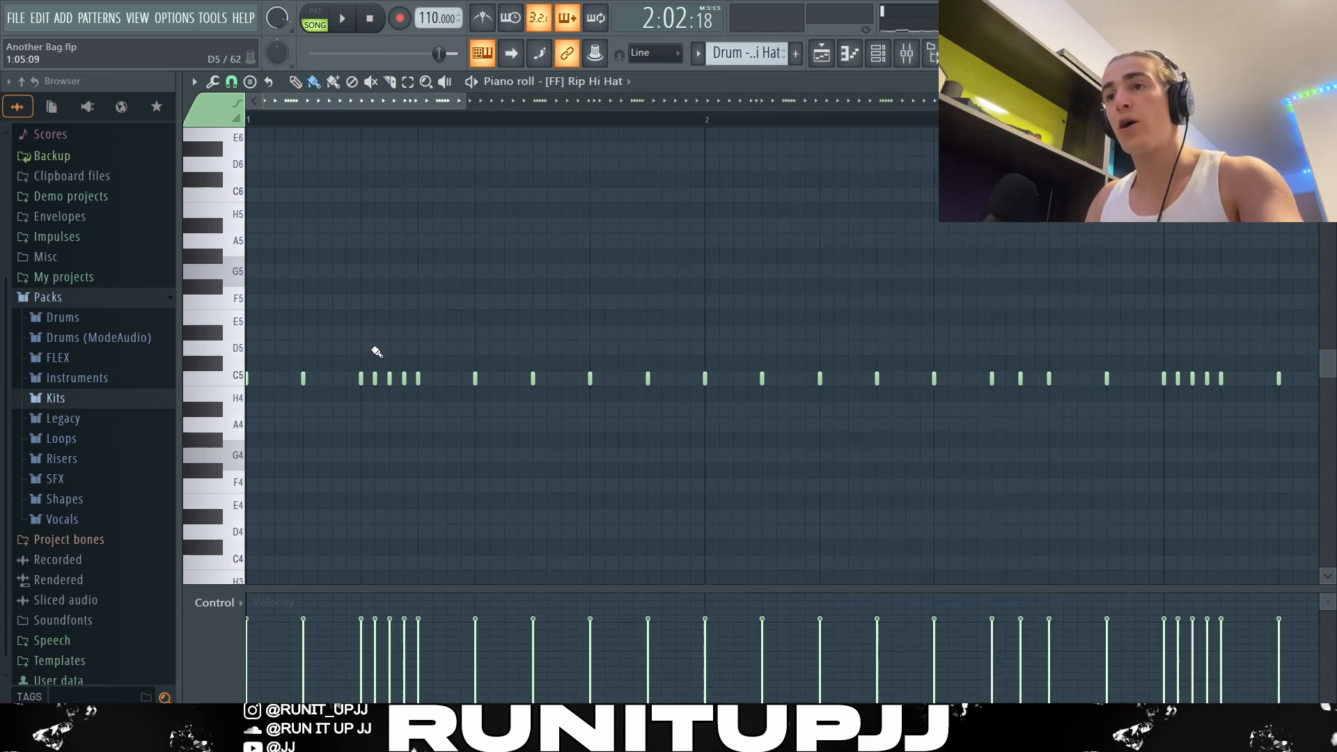
Paint a demonstration roll of five D5 notes above the first hi-hat roll in bar 1, and delete it.
left_click(362, 345)
left_click_drag(364, 348, 436, 350)
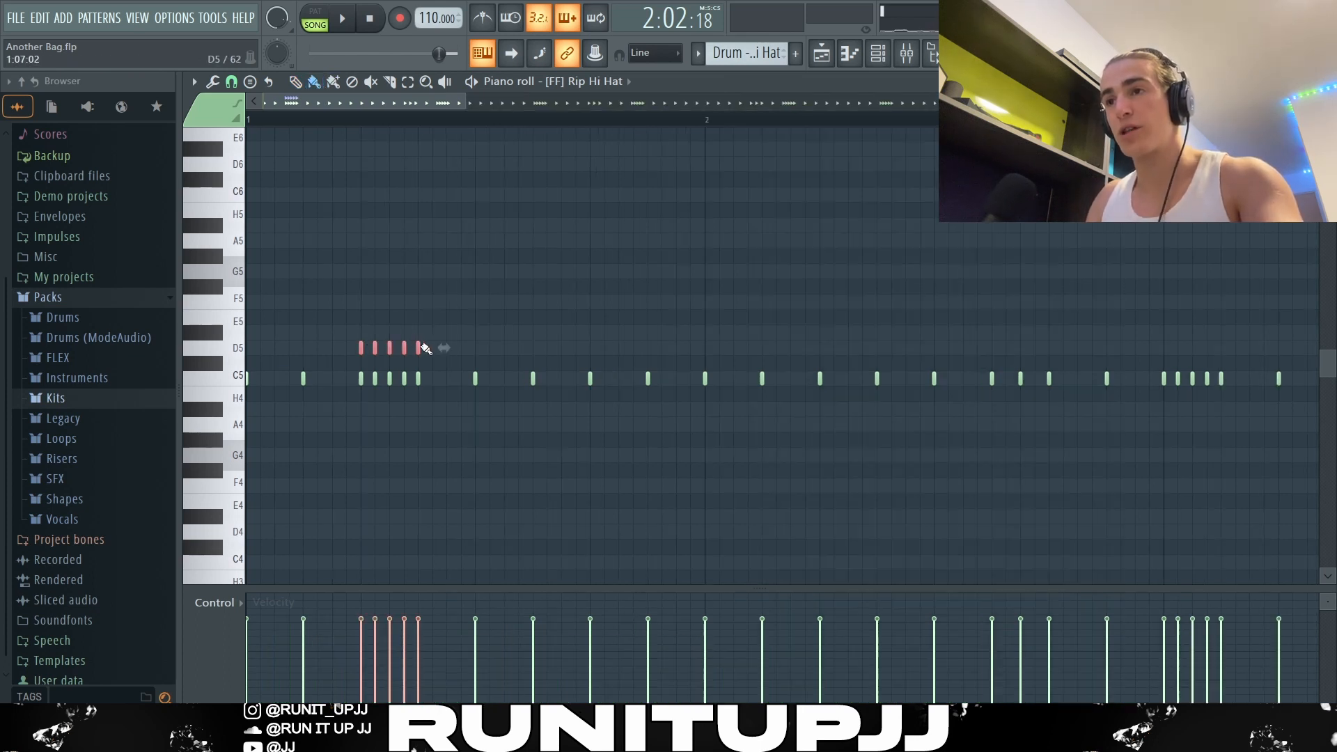
key("shift+Up")
key("shift+Up")
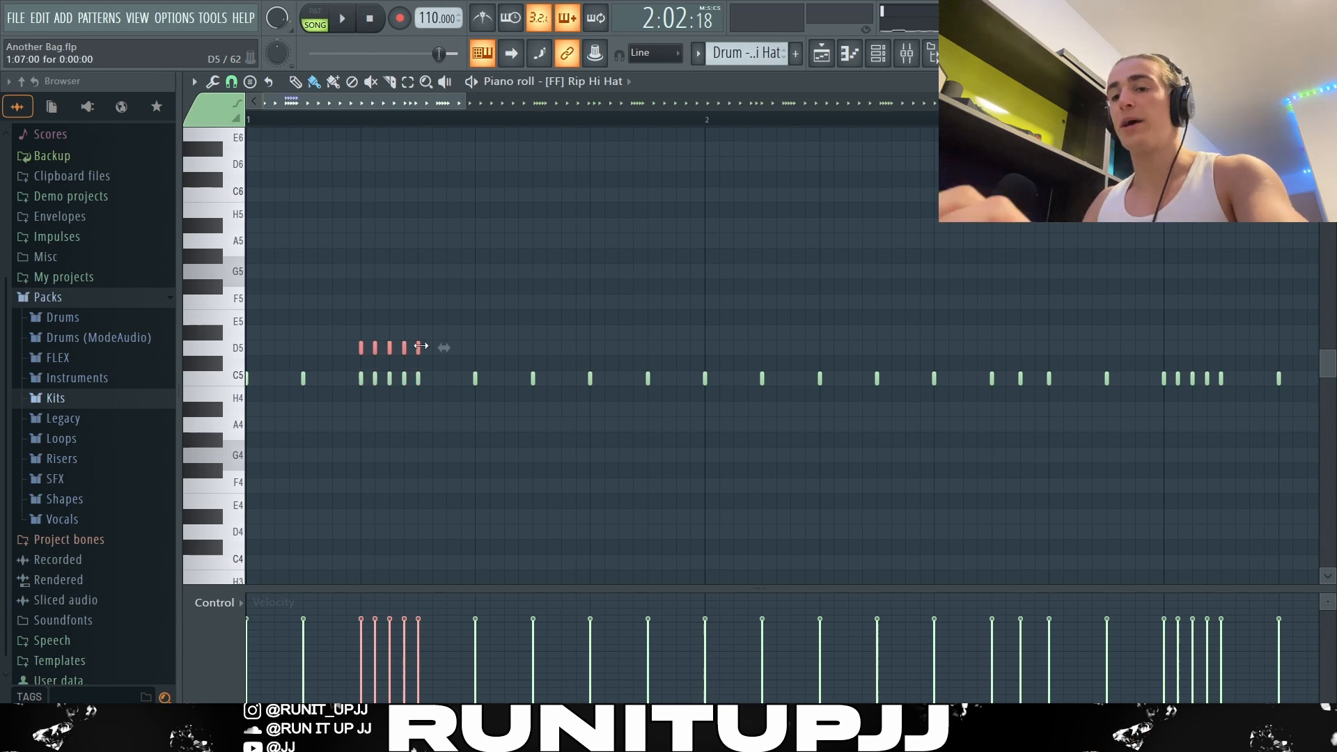
key("Delete")
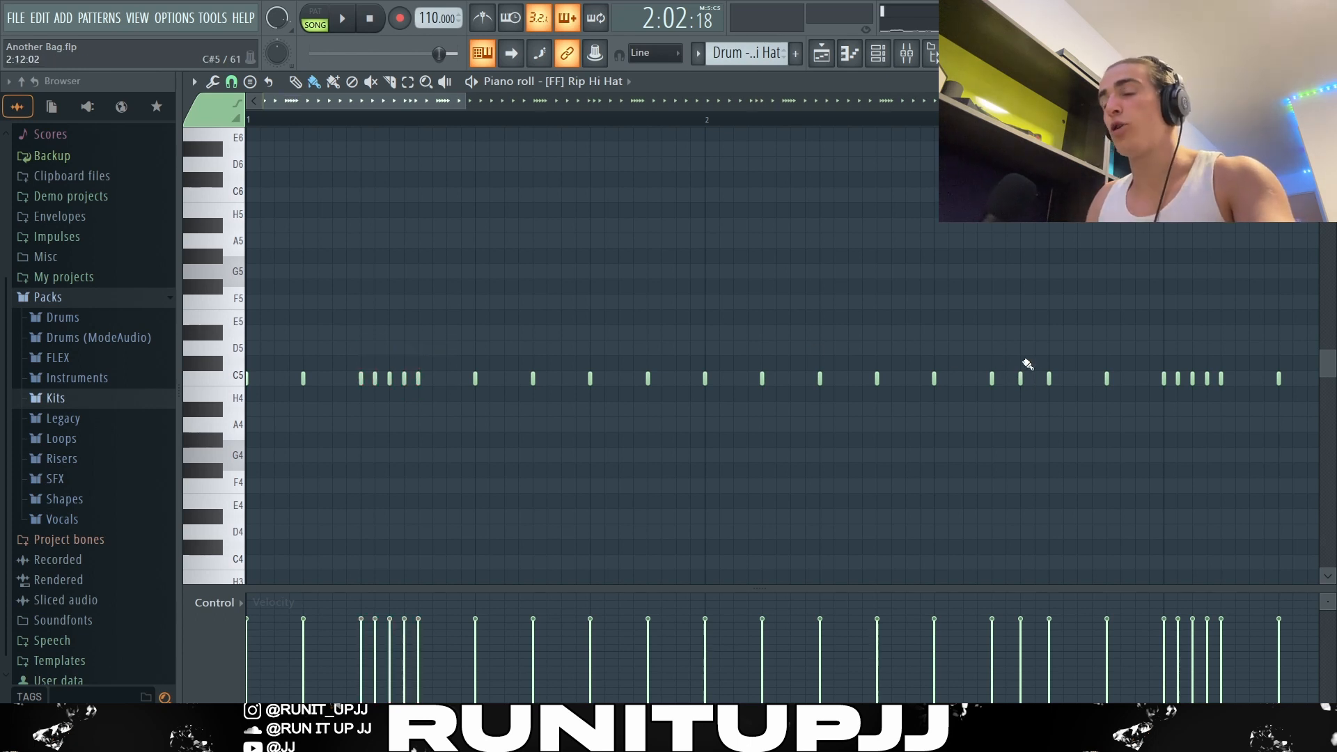
Demonstrate the three-note hi-hat bounce on D5 above the closely spaced hits in bar 2, and remove the added notes.
left_click(993, 348)
left_click(1022, 348)
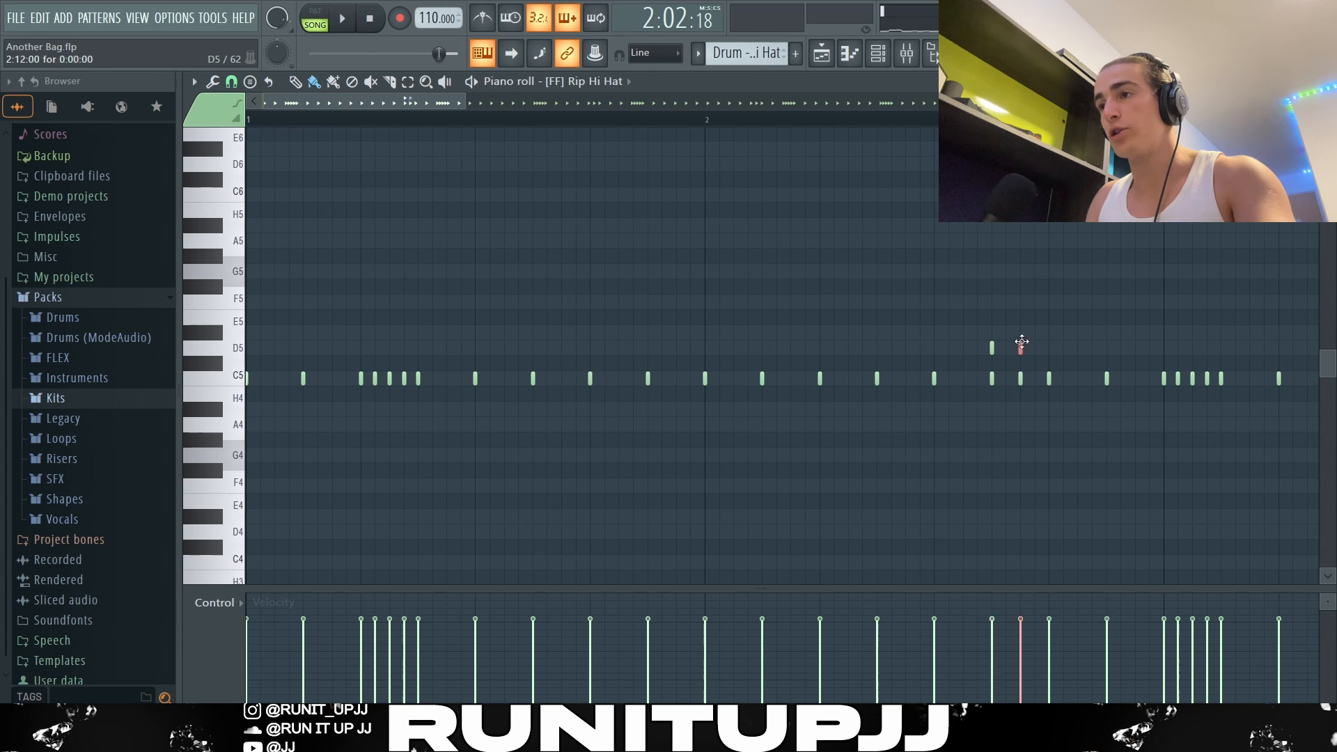
left_click(1050, 348)
right_click(1050, 348)
right_click(1021, 350)
right_click(992, 352)
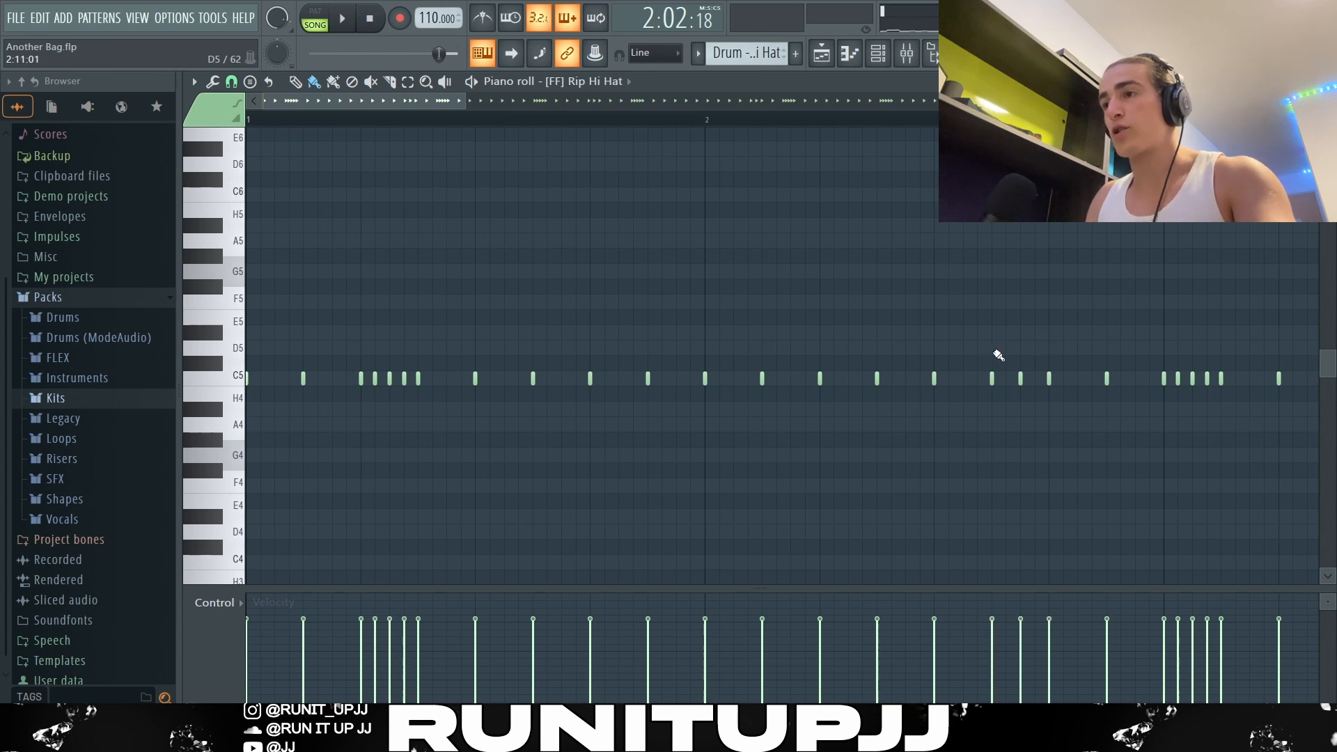
left_click_drag(994, 348, 1051, 344)
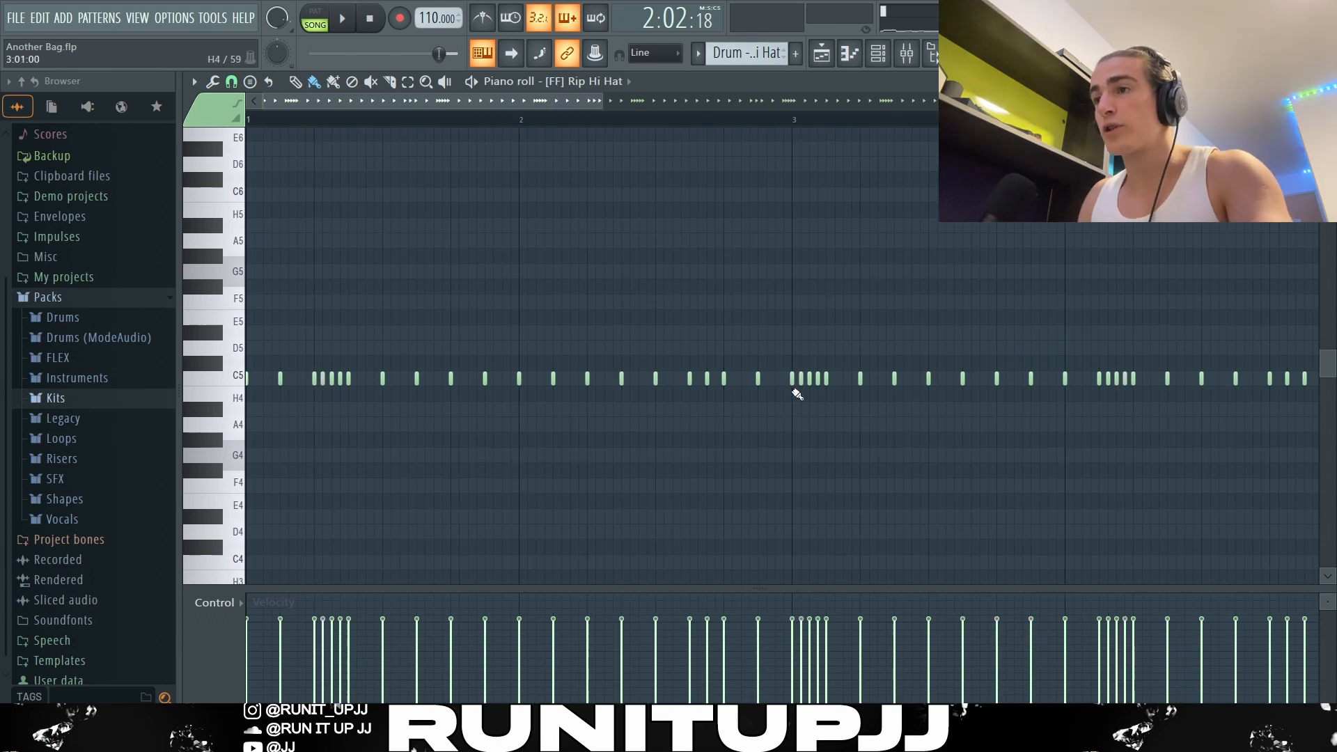
Highlight the hi-hat roll in bar 1 and the bounce and roll around bars 2–3, and listen to the Rip Hi Hat pattern.
scroll(1129, 379, "down", 2)
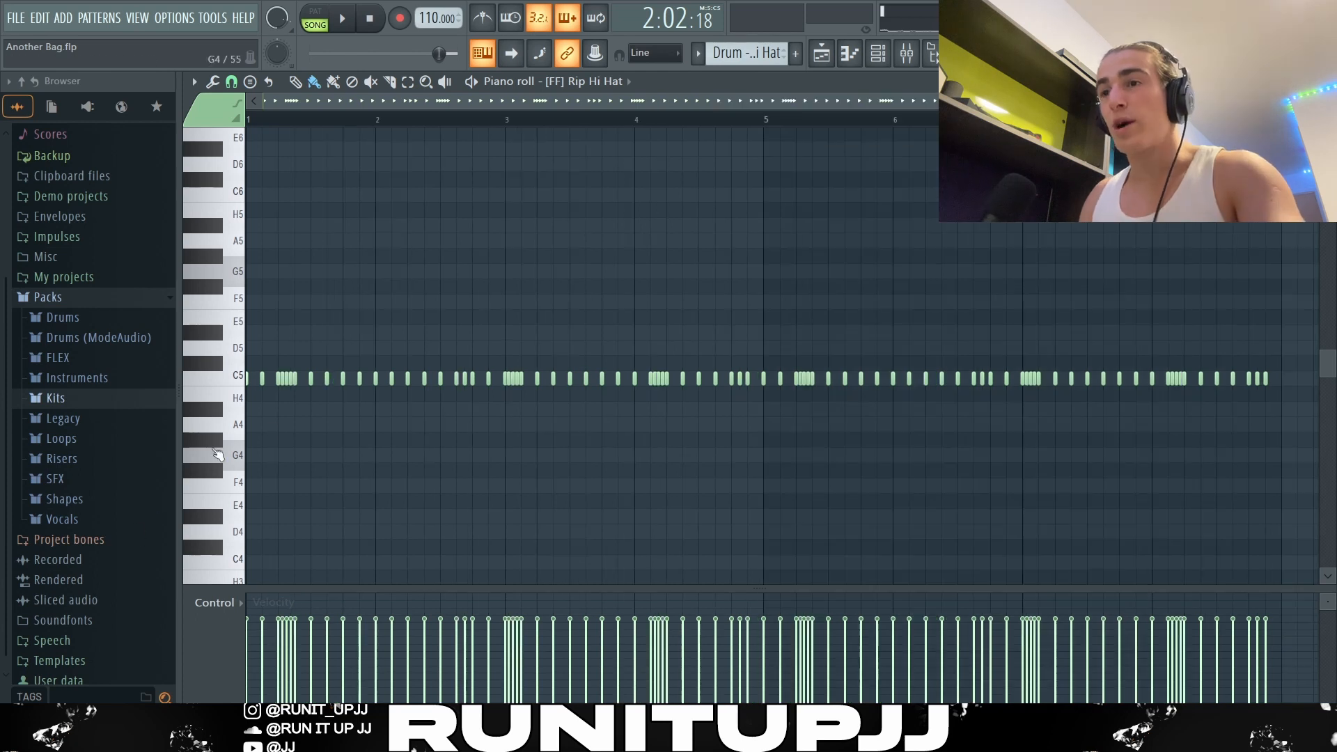
scroll(1124, 373, "down", 2)
left_click_drag(274, 358, 311, 400)
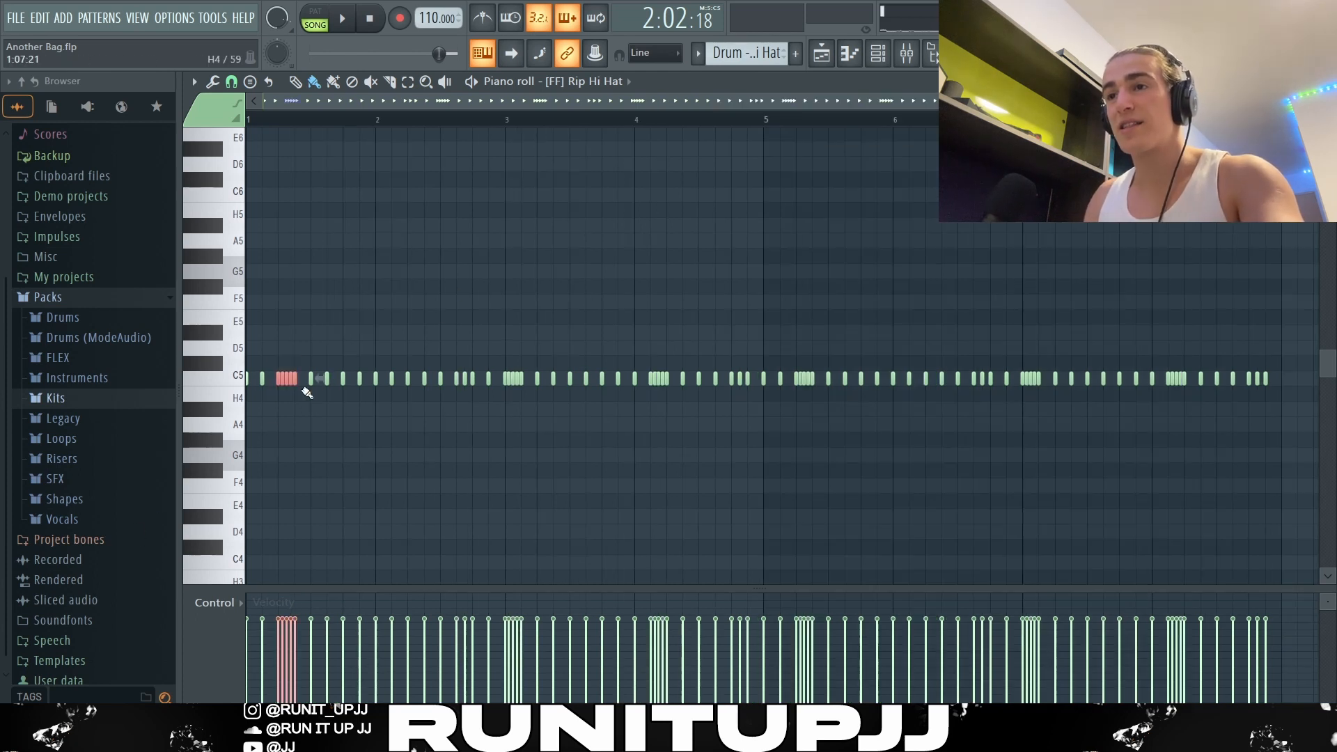
left_click_drag(451, 368, 524, 399)
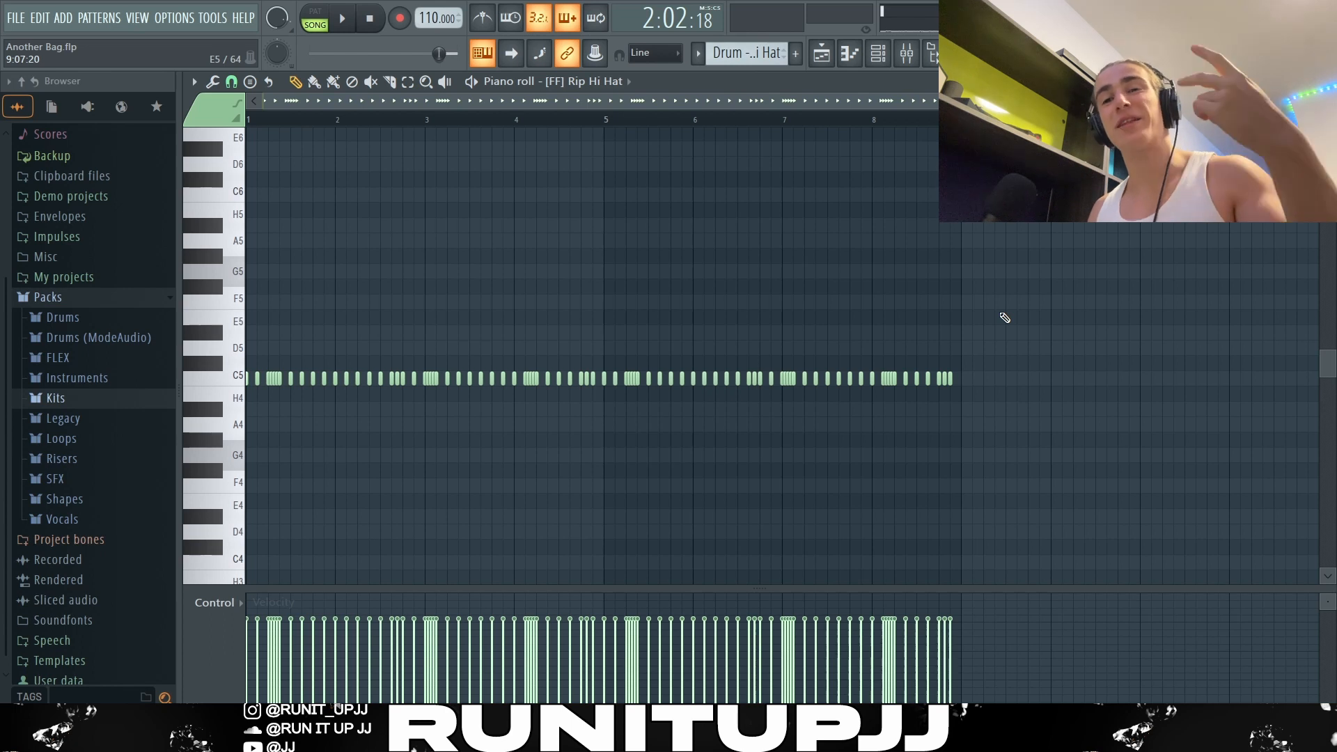
key("space")
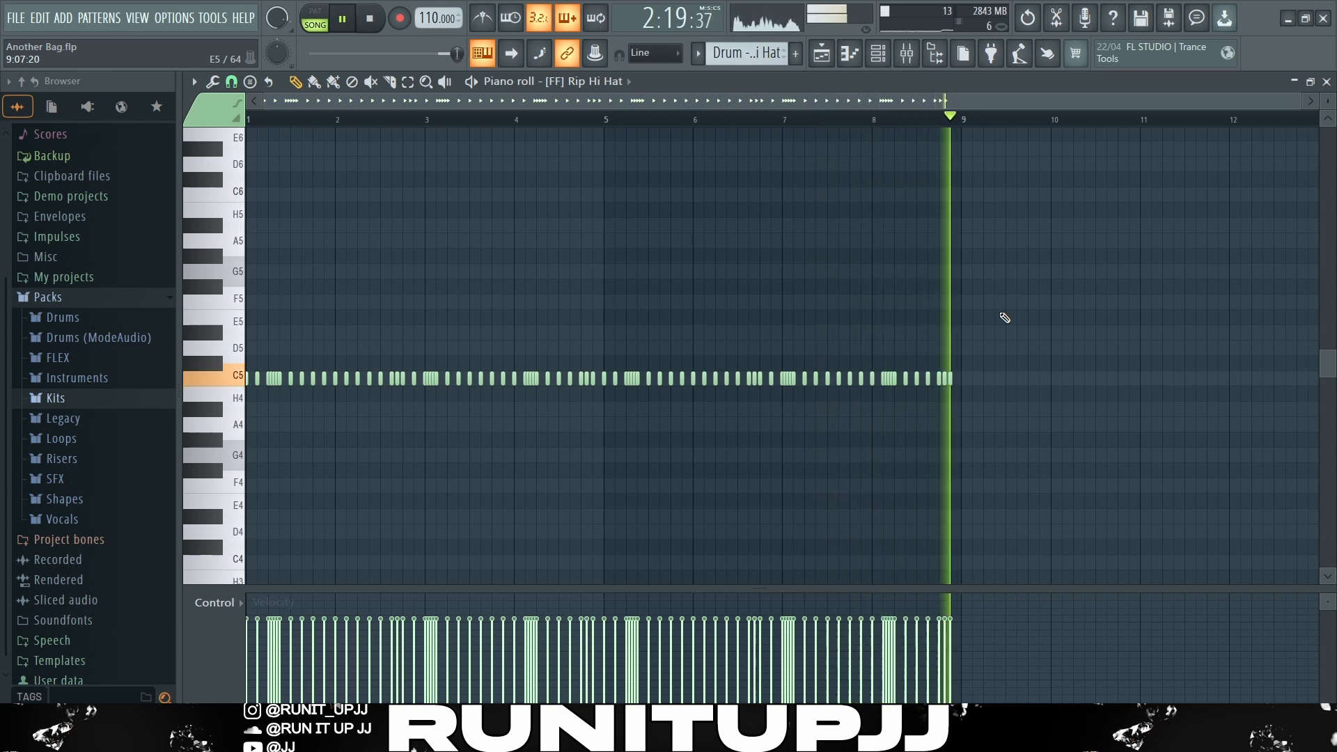
key("space")
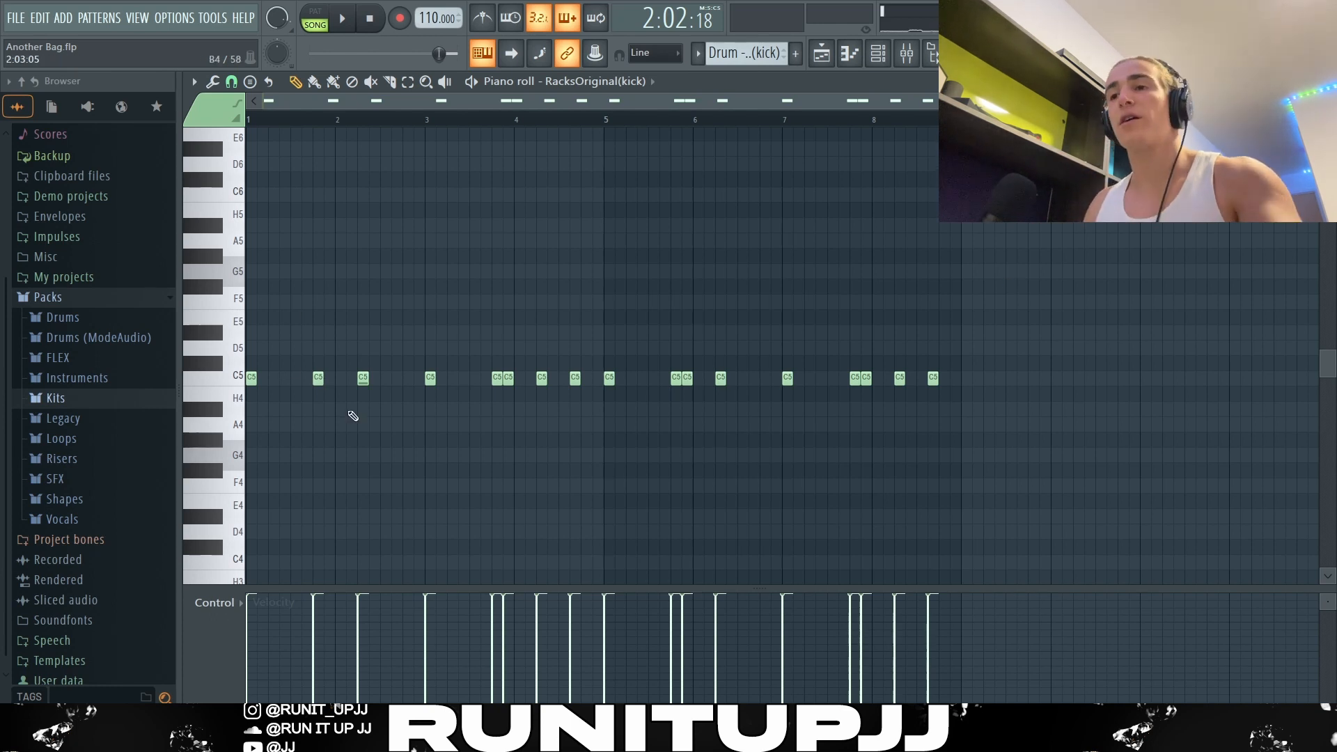
Highlight the kick hits of RacksOriginal(kick) in bars 2–4 and its second half in bars 5–8, including the double hit in bar 5.
left_click(361, 379)
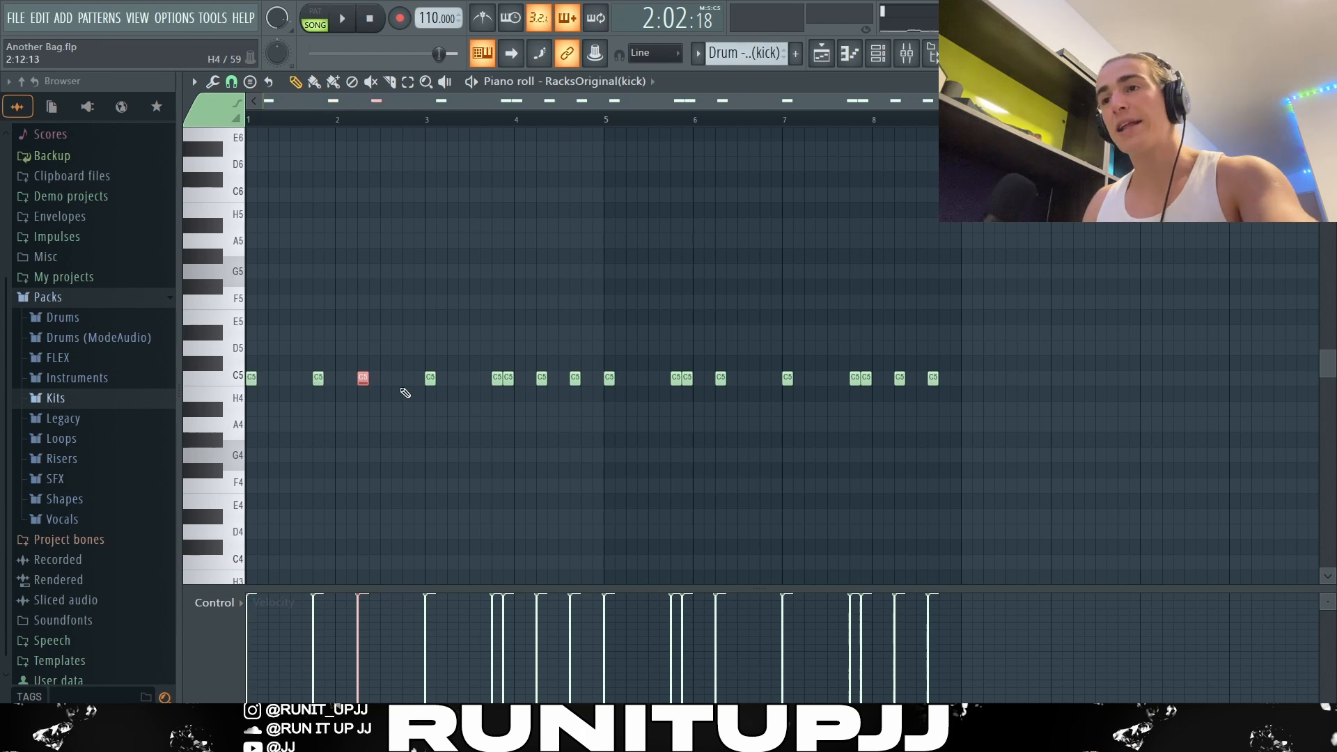
left_click_drag(427, 362, 516, 412)
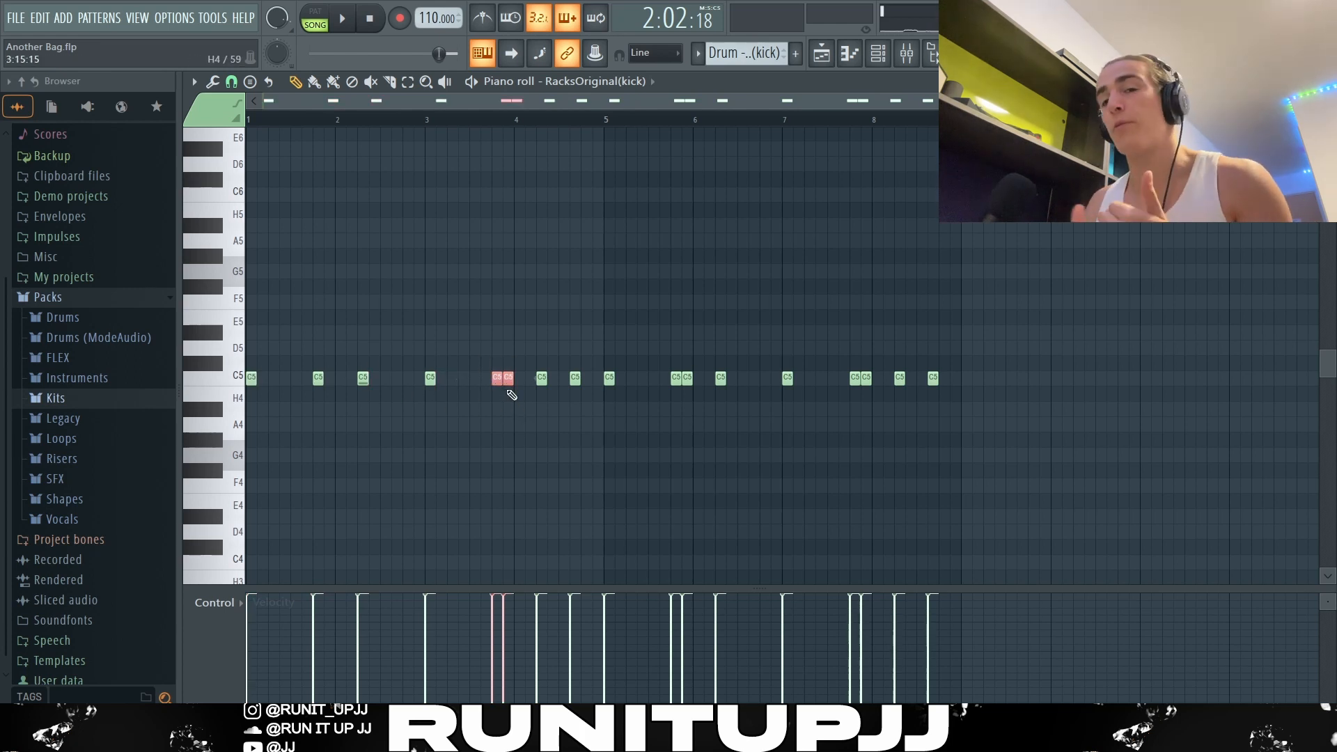
left_click_drag(538, 359, 581, 416)
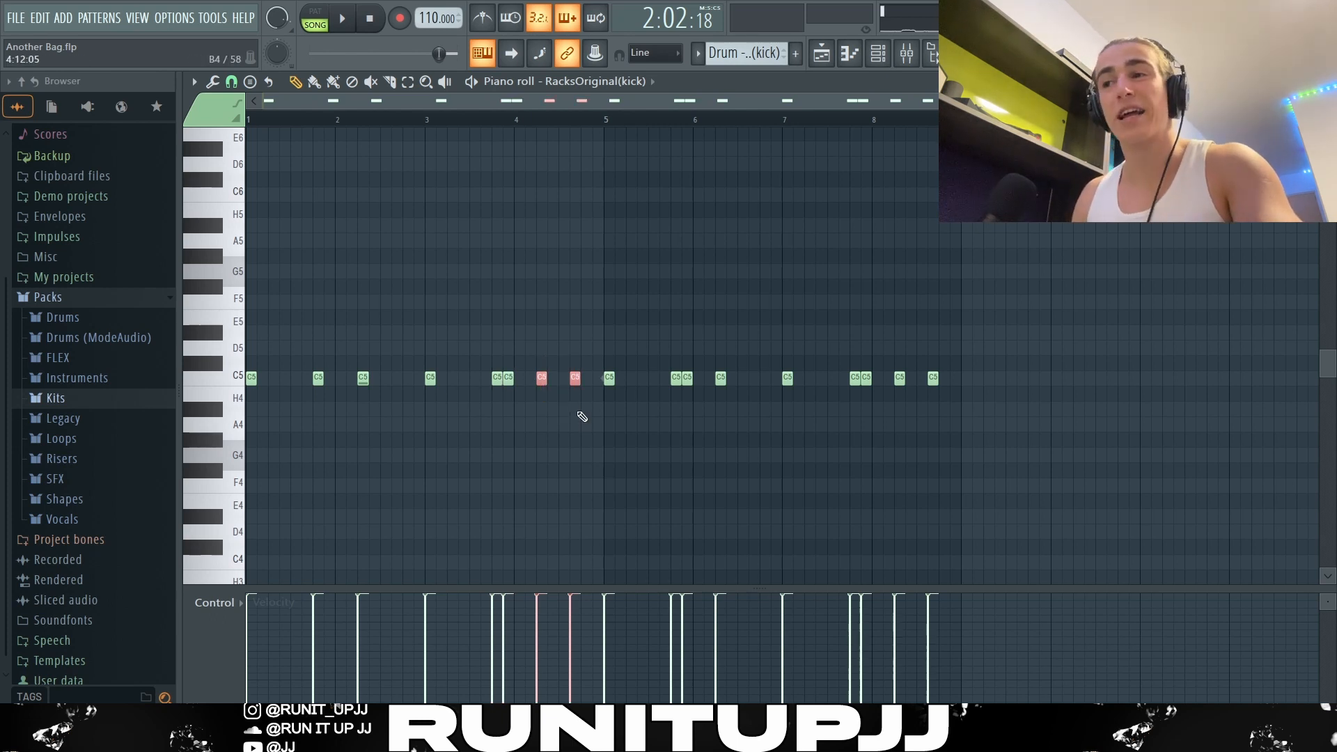
left_click(585, 445, "ctrl")
left_click_drag(599, 327, 1009, 412)
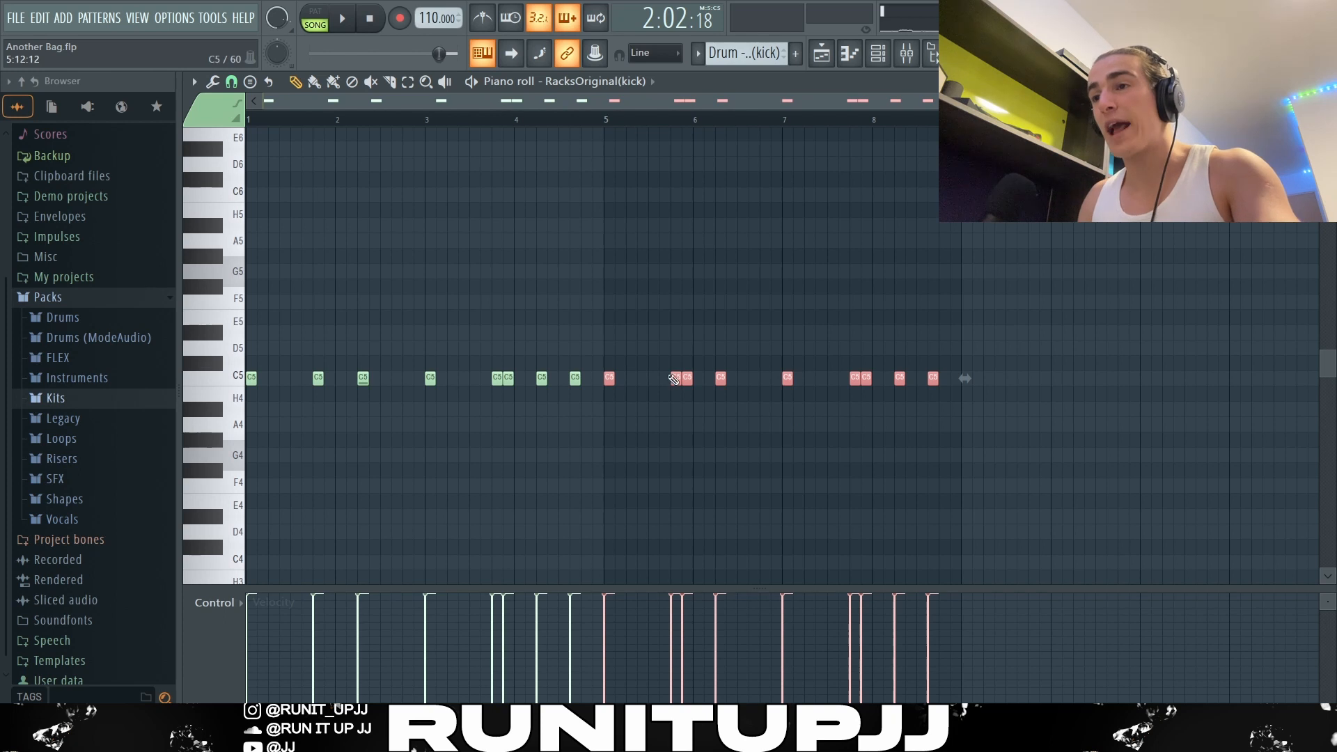
mouse_move(669, 372)
left_mouse_down("ctrl")
mouse_move(691, 391)
mouse_move(686, 381)
left_mouse_up("ctrl")
left_click(692, 370, "ctrl")
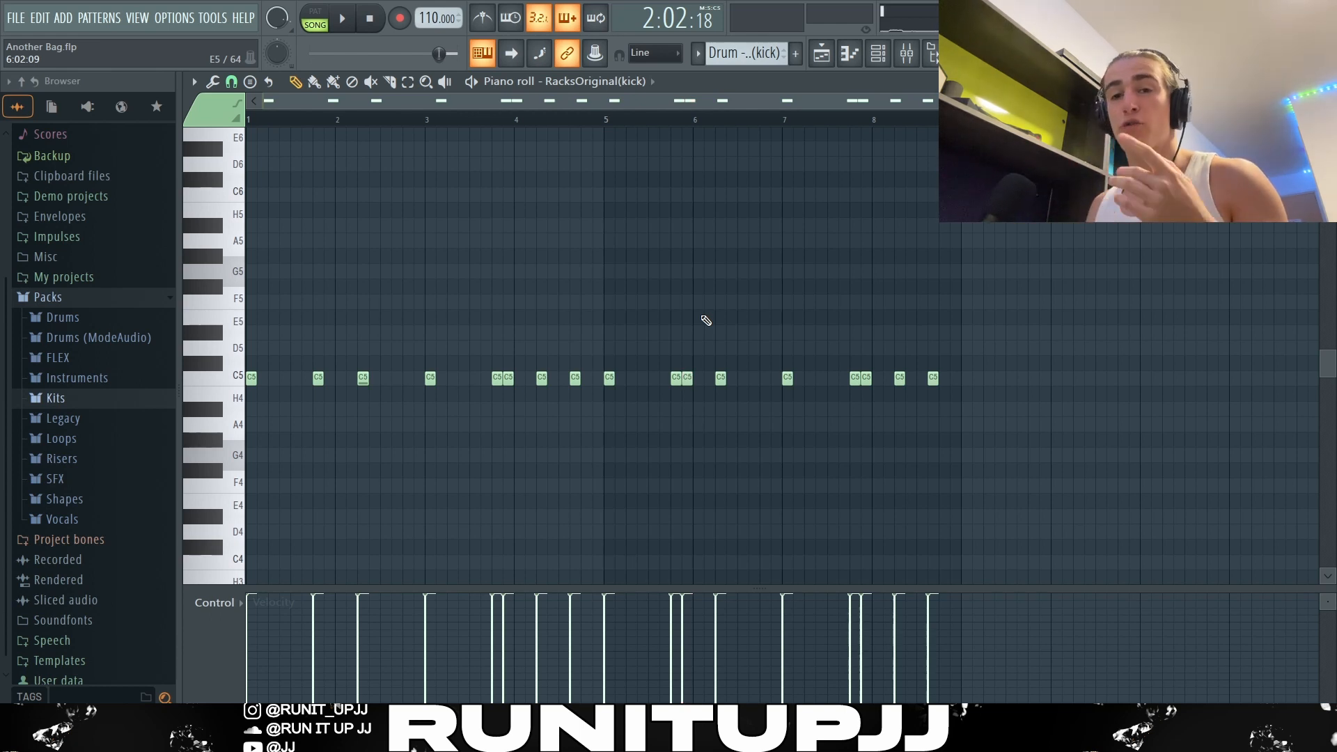
Select all notes of the RacksOriginal(kick) pattern.
key("ctrl+a")
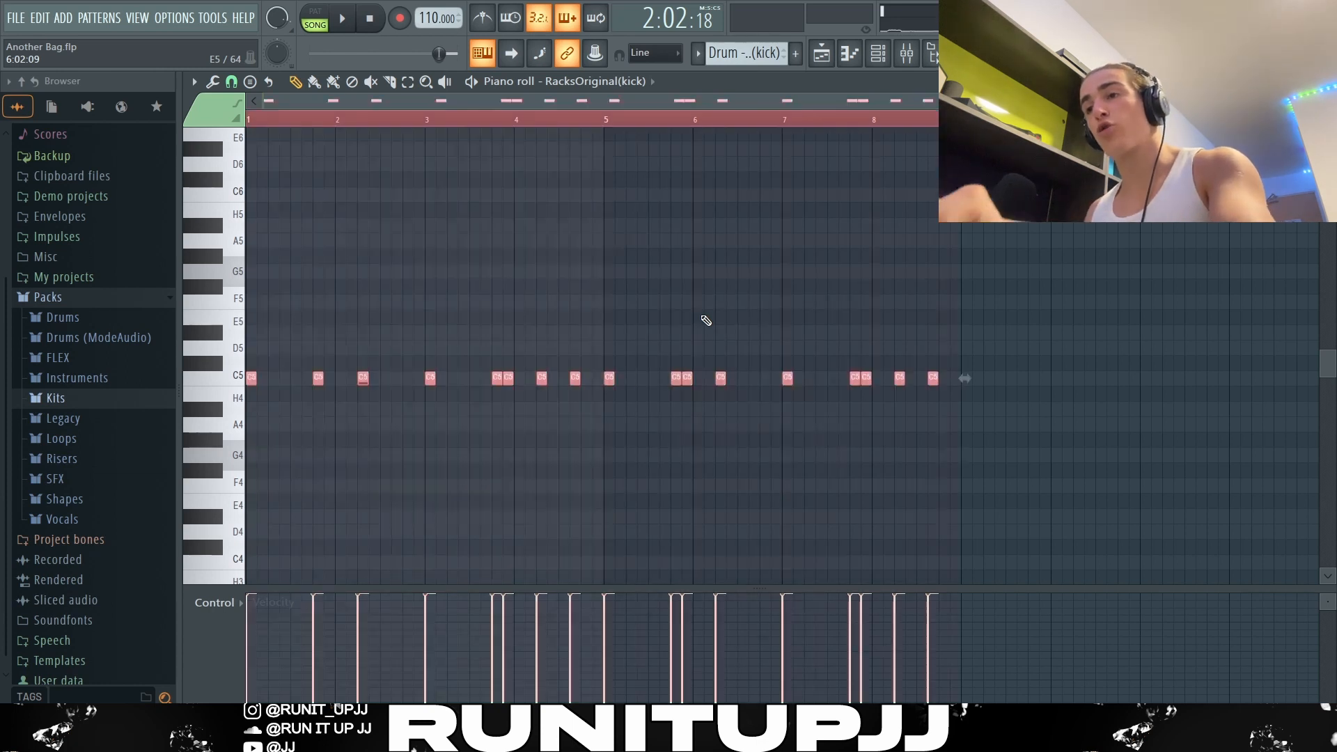
scroll(704, 310, "down", 2)
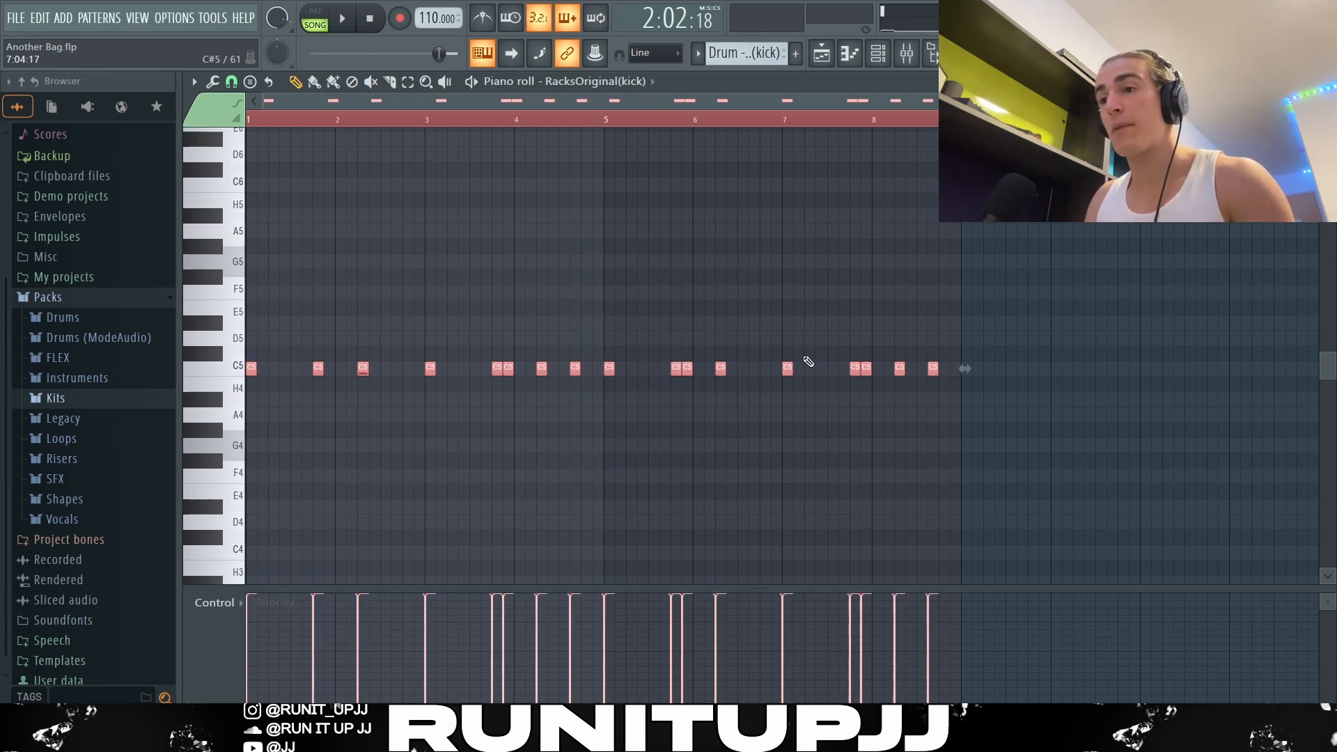
scroll(807, 361, "down", 1)
scroll(804, 358, "up", 4)
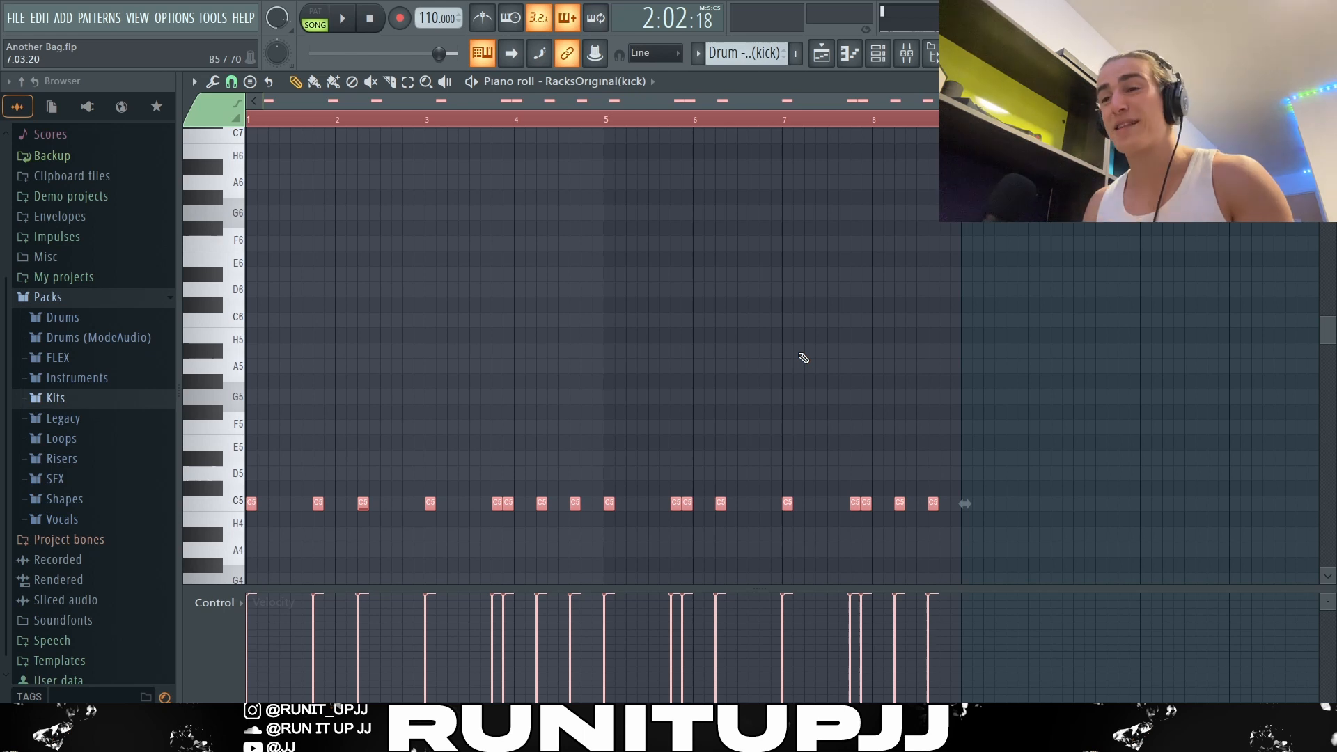
Save the project and listen to the full beat in bars 57–64 of the playlist.
key("F5")
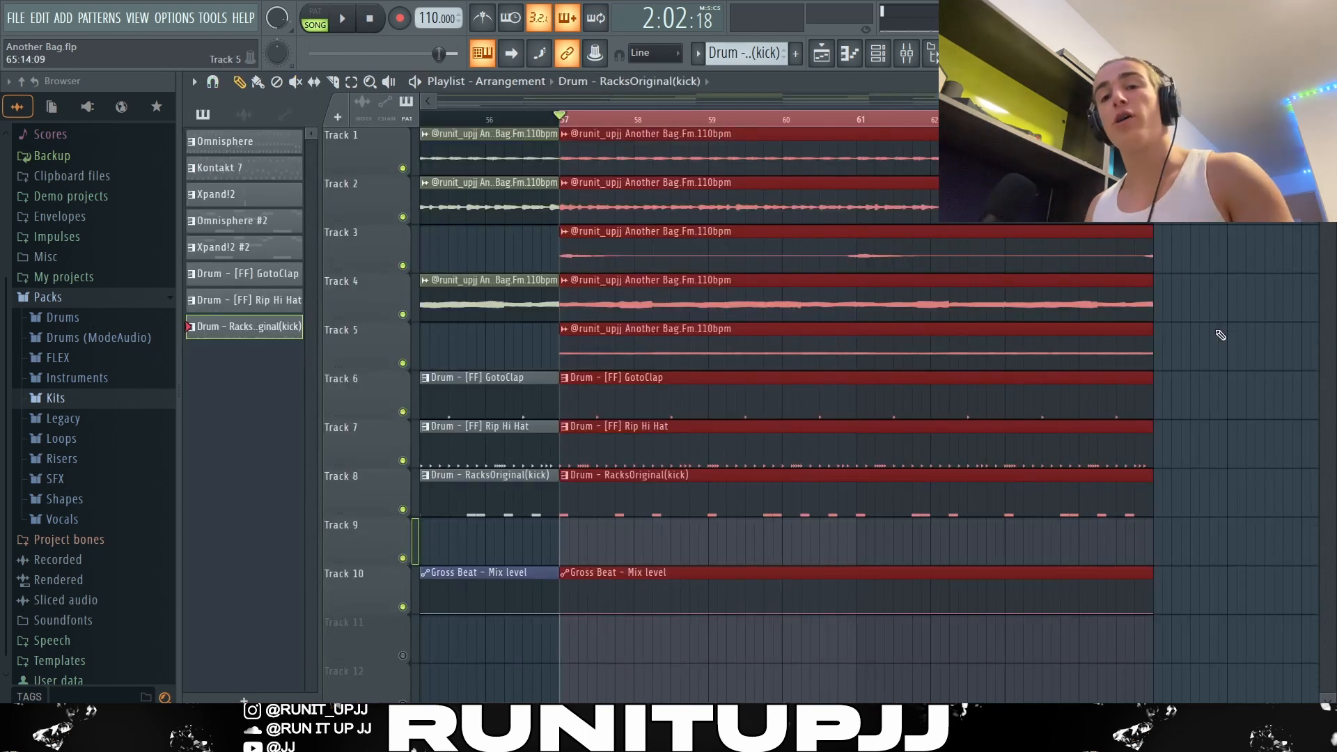
key("ctrl+s")
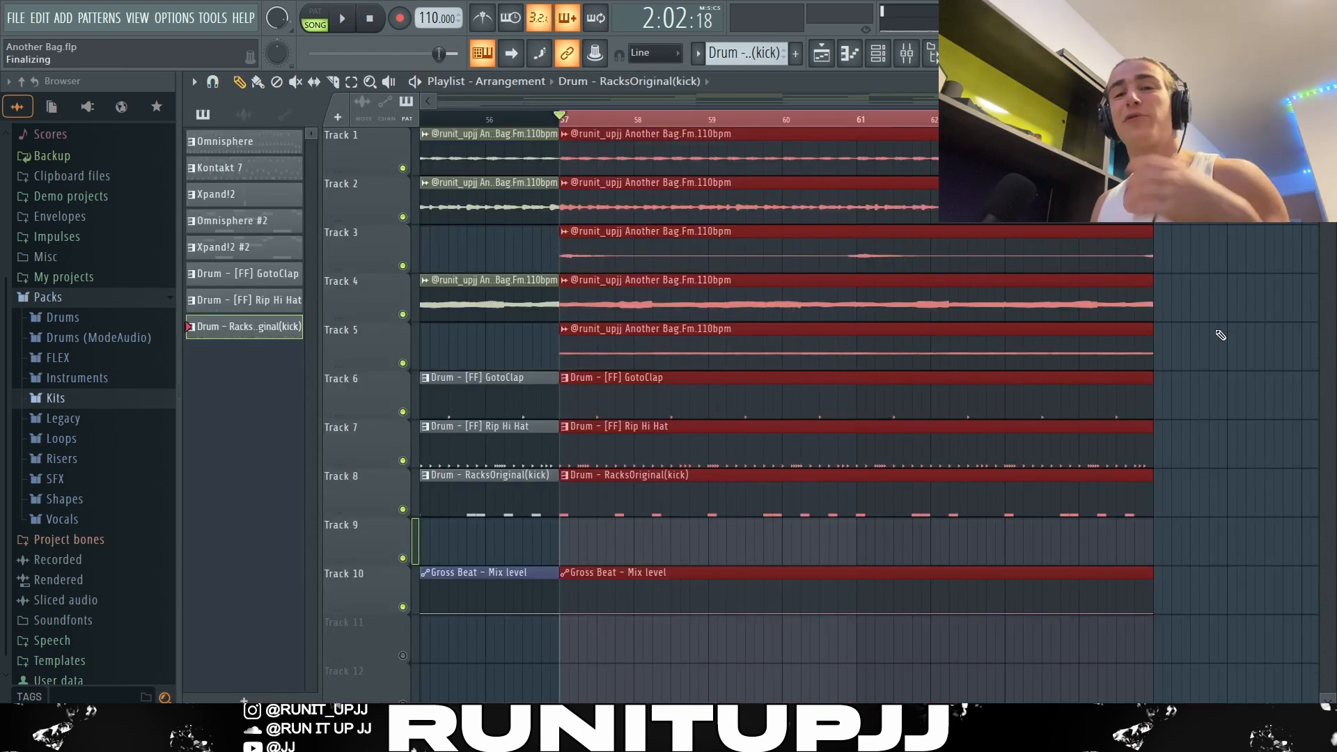
key("space")
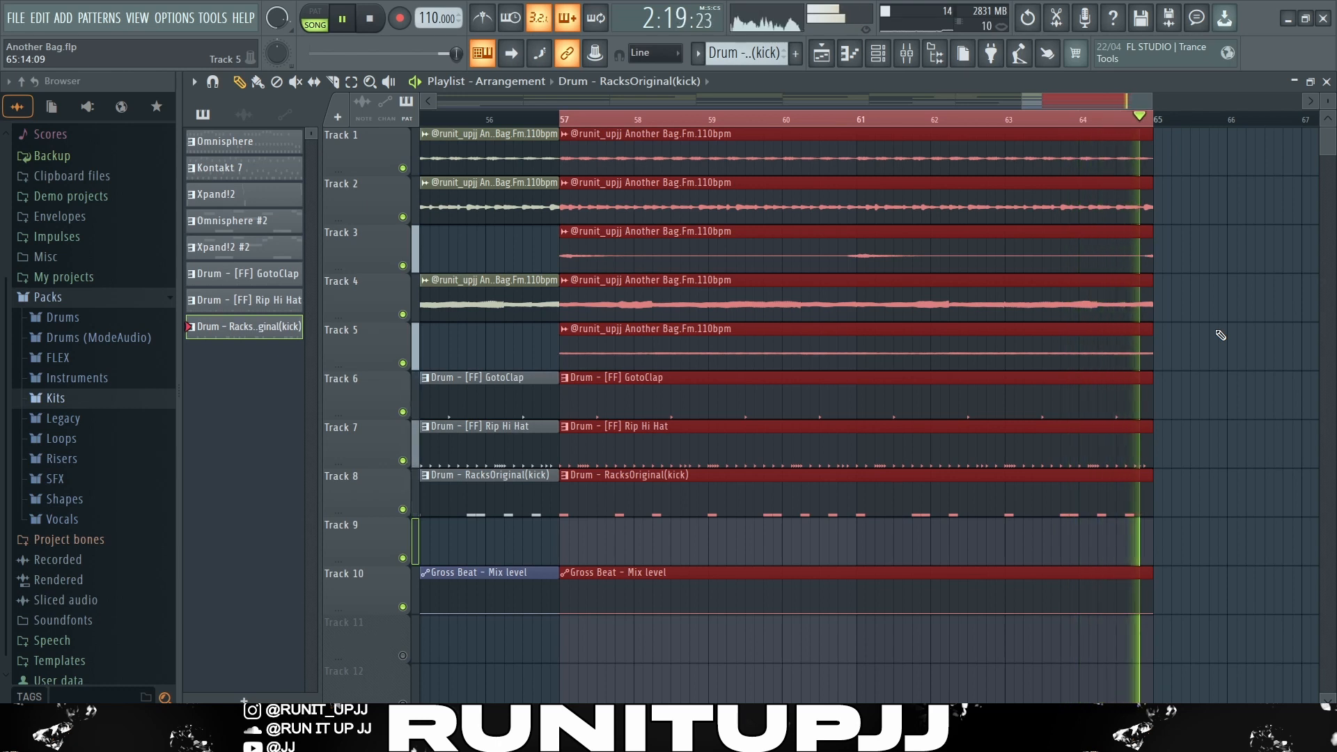
key("space")
Highlight the playlist sections in bars 1–24 and bars 25–32, including the short Track 3 clip at bar 23.
key("ctrl+d")
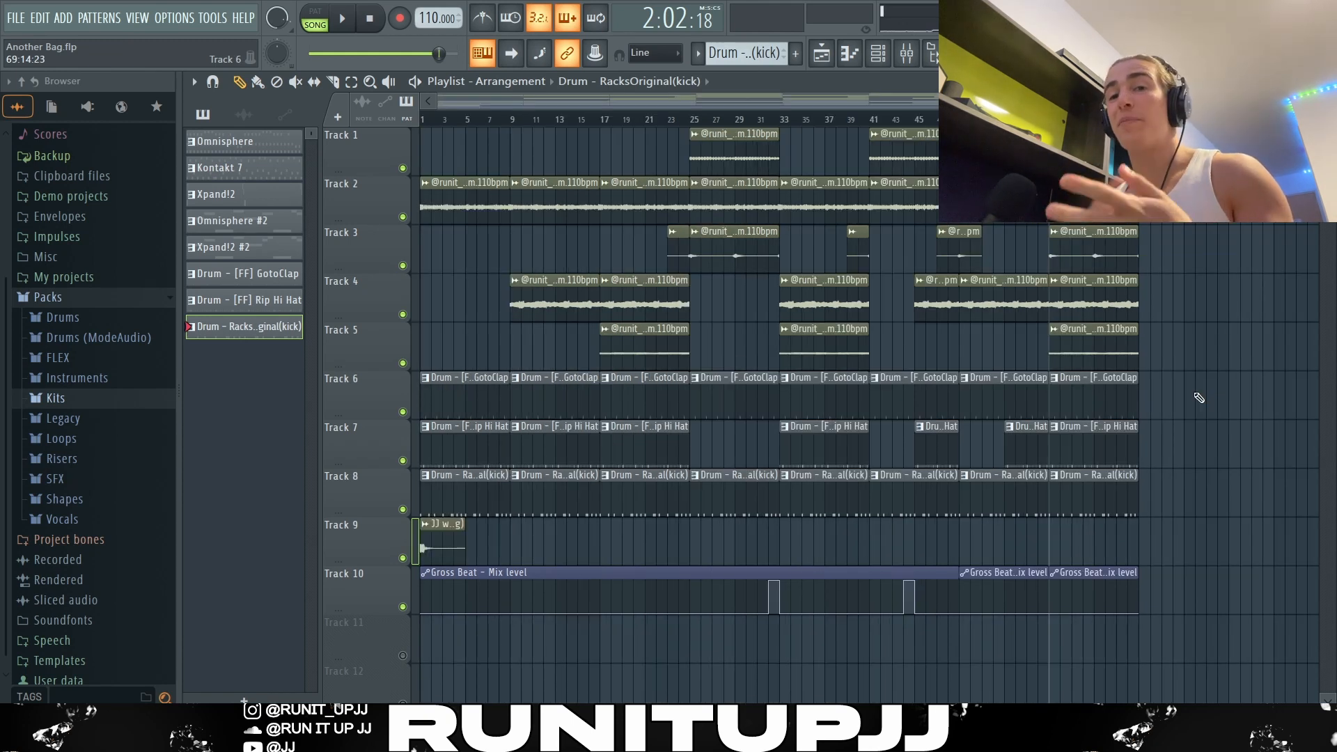
left_click_drag(486, 663, 421, 129)
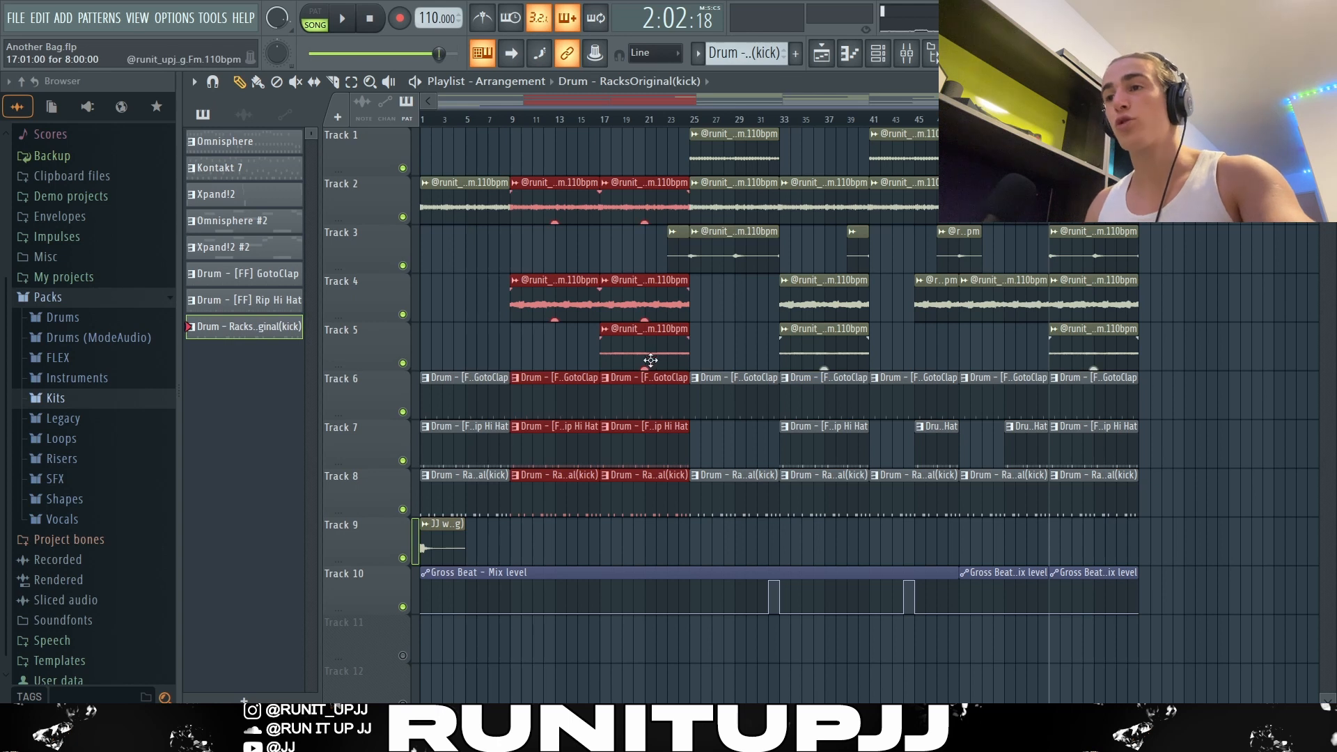
left_click(672, 247)
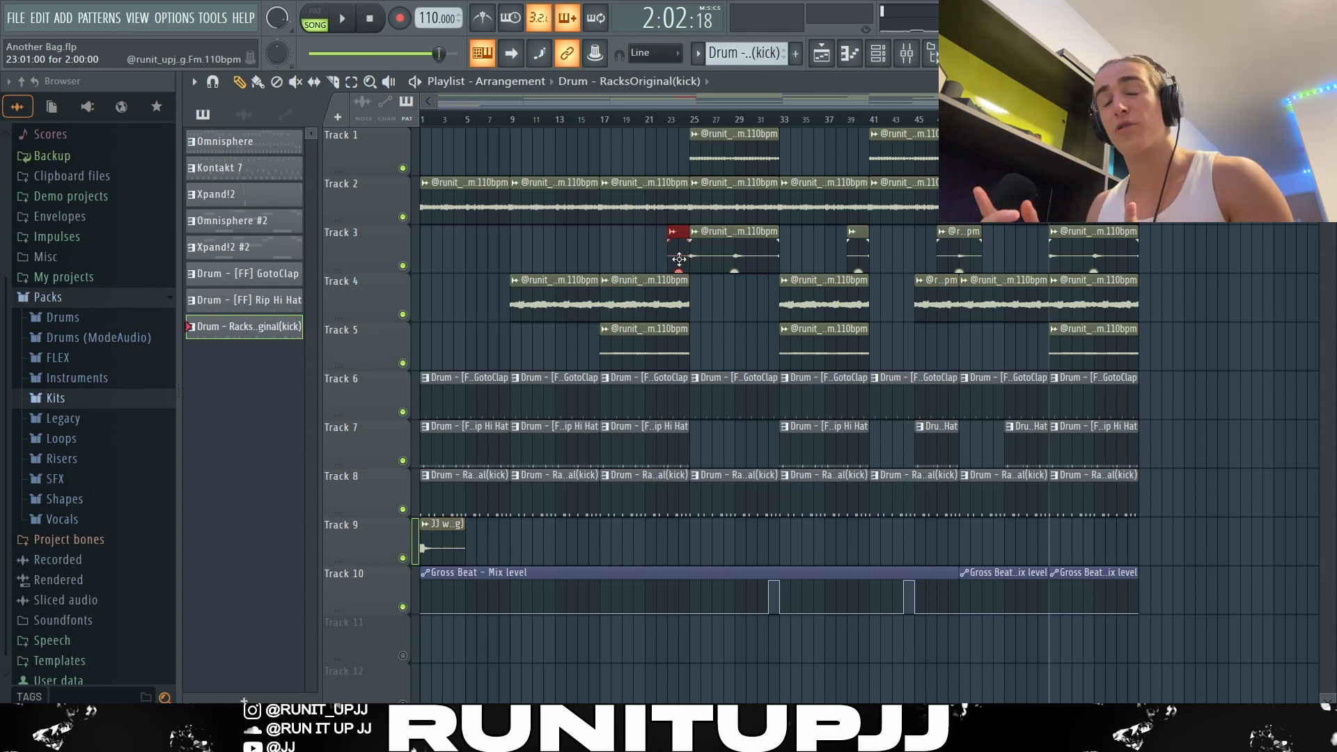
left_click_drag(931, 547, 738, 142)
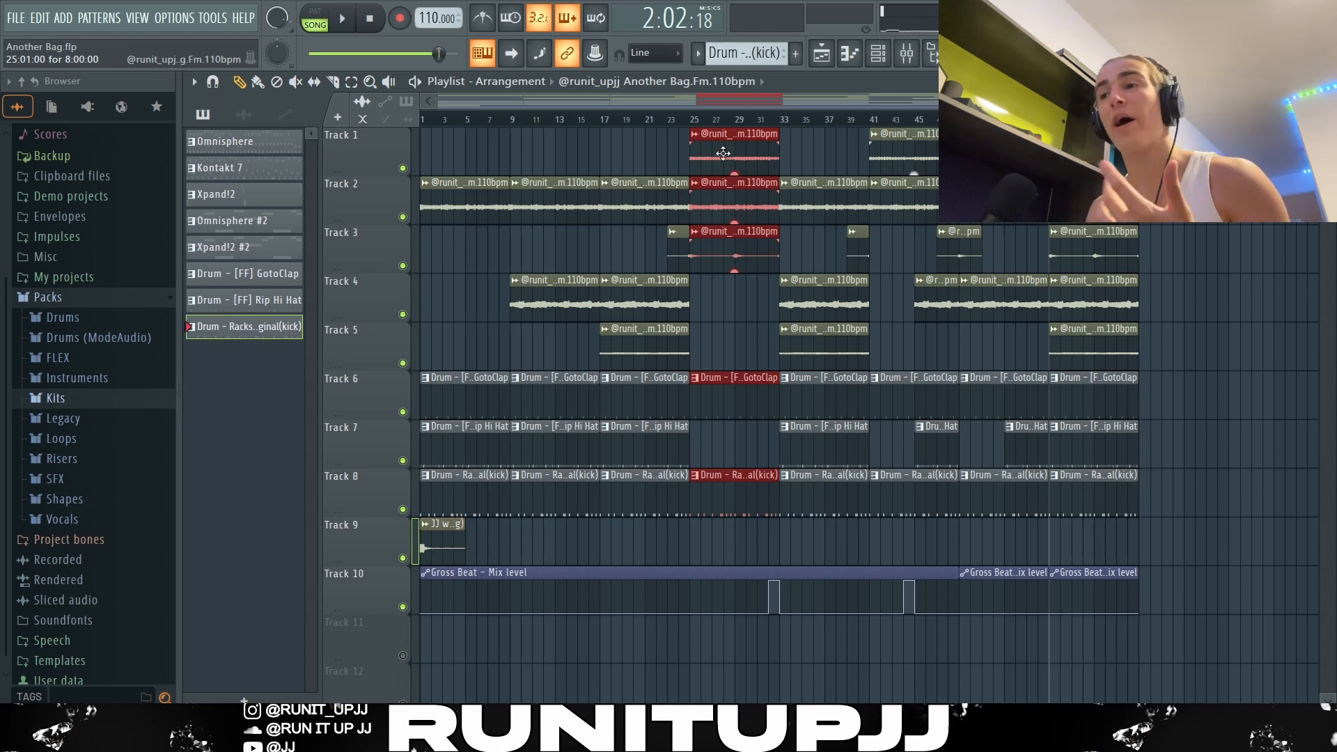
left_click(728, 443, "ctrl")
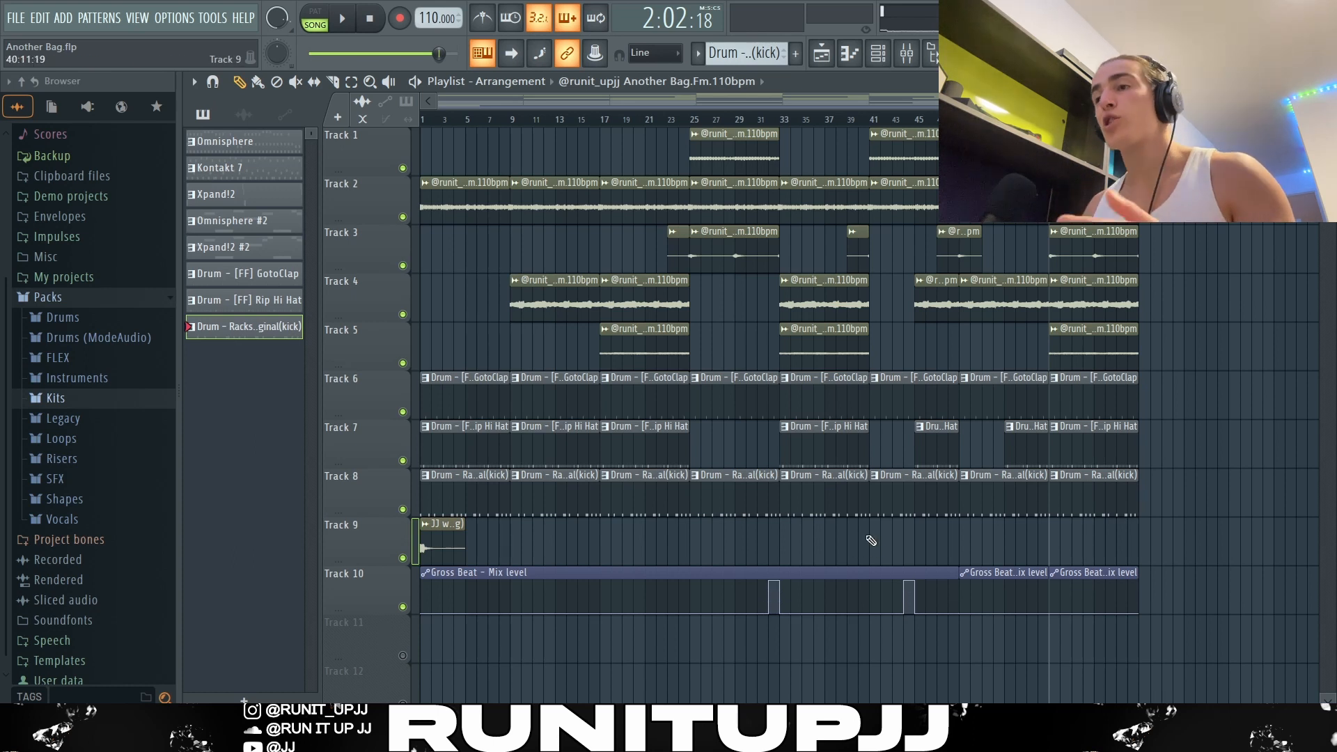
Highlight the playlist clips in bars 33–40 and listen to the transition into that section from bar 31.
left_click_drag(795, 164, 786, 213)
left_click(829, 557, "ctrl")
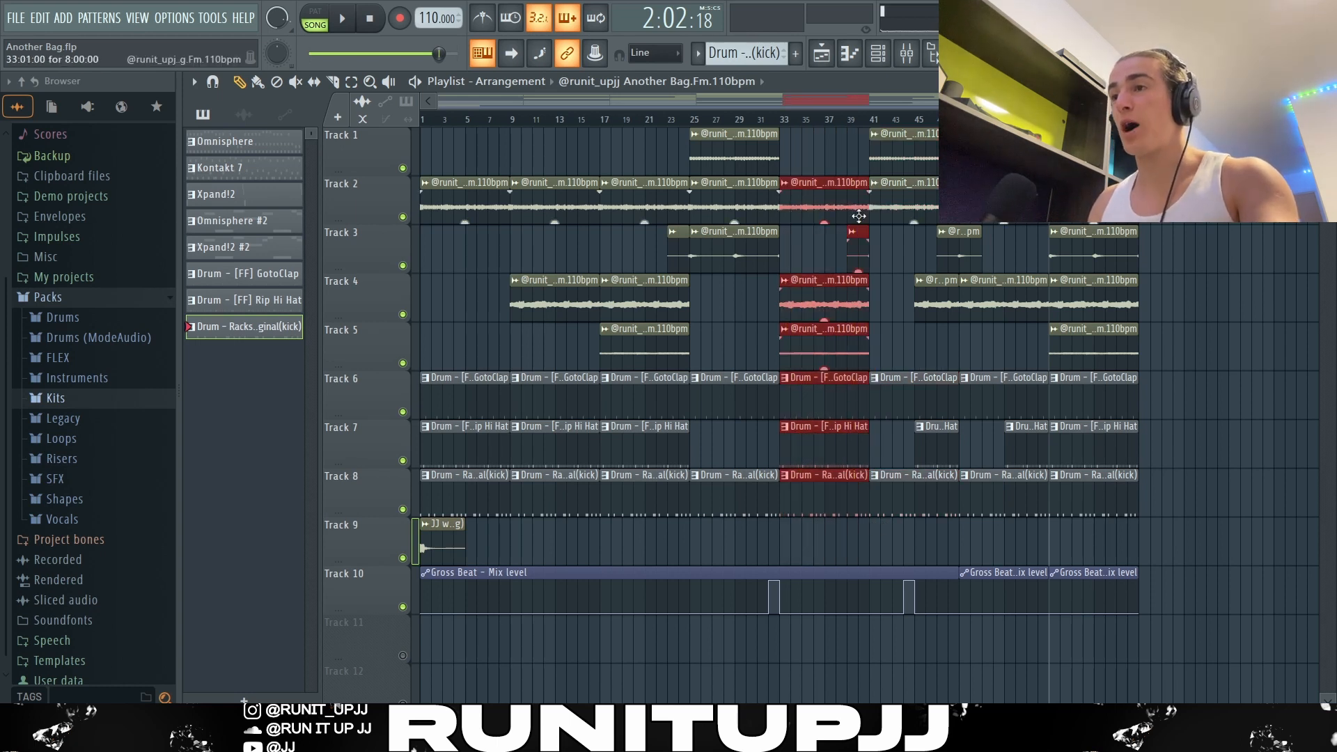
left_click(832, 259)
left_click_drag(797, 133, 869, 517)
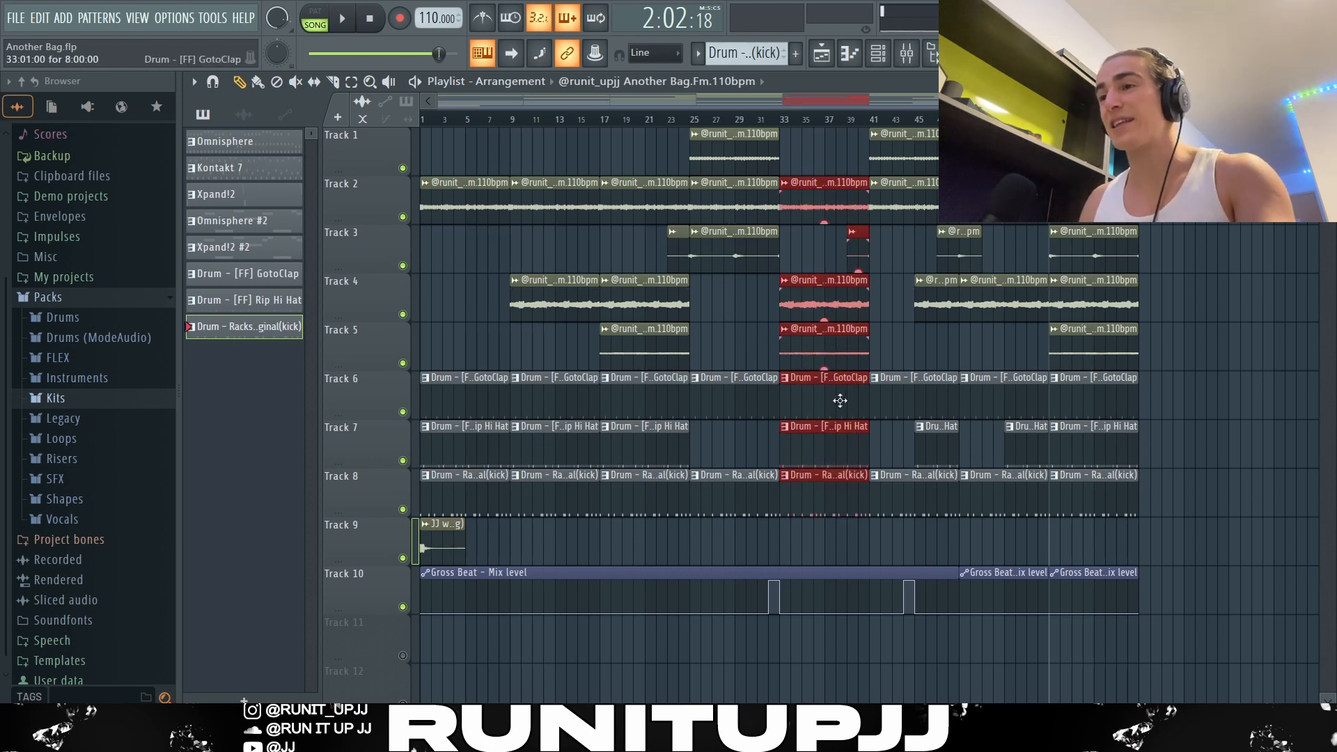
left_click(872, 247, "ctrl")
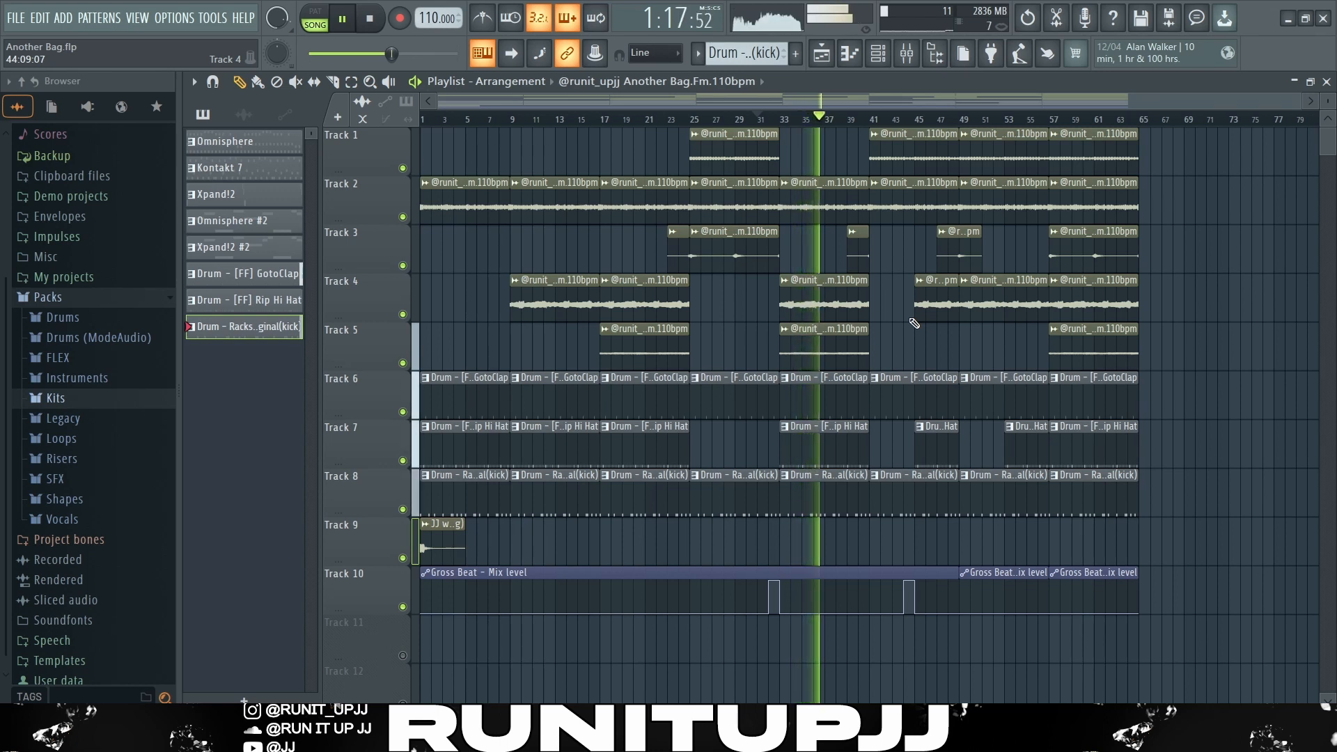
key("space")
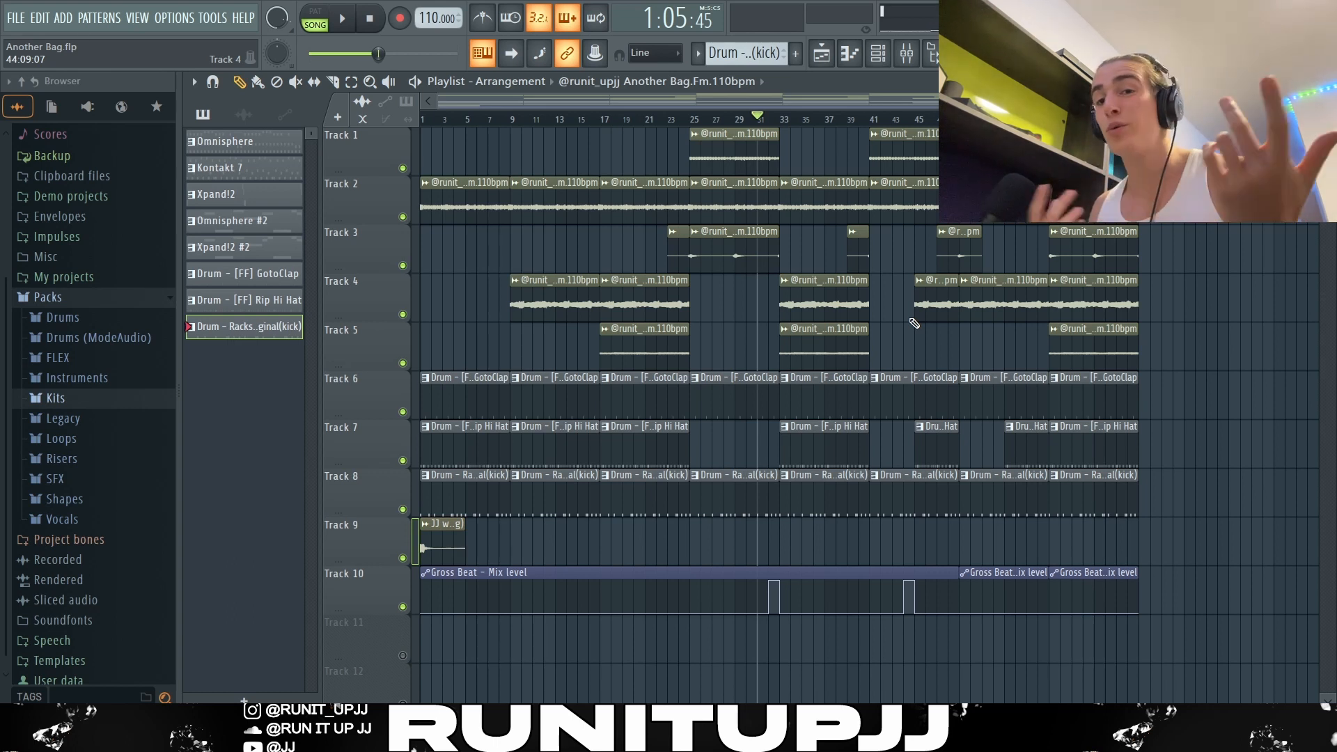
Highlight the section in bars 41–48, including the Track 4 melody clip and the Rip Hi Hat clip that start at bar 45.
left_click_drag(945, 547, 882, 154)
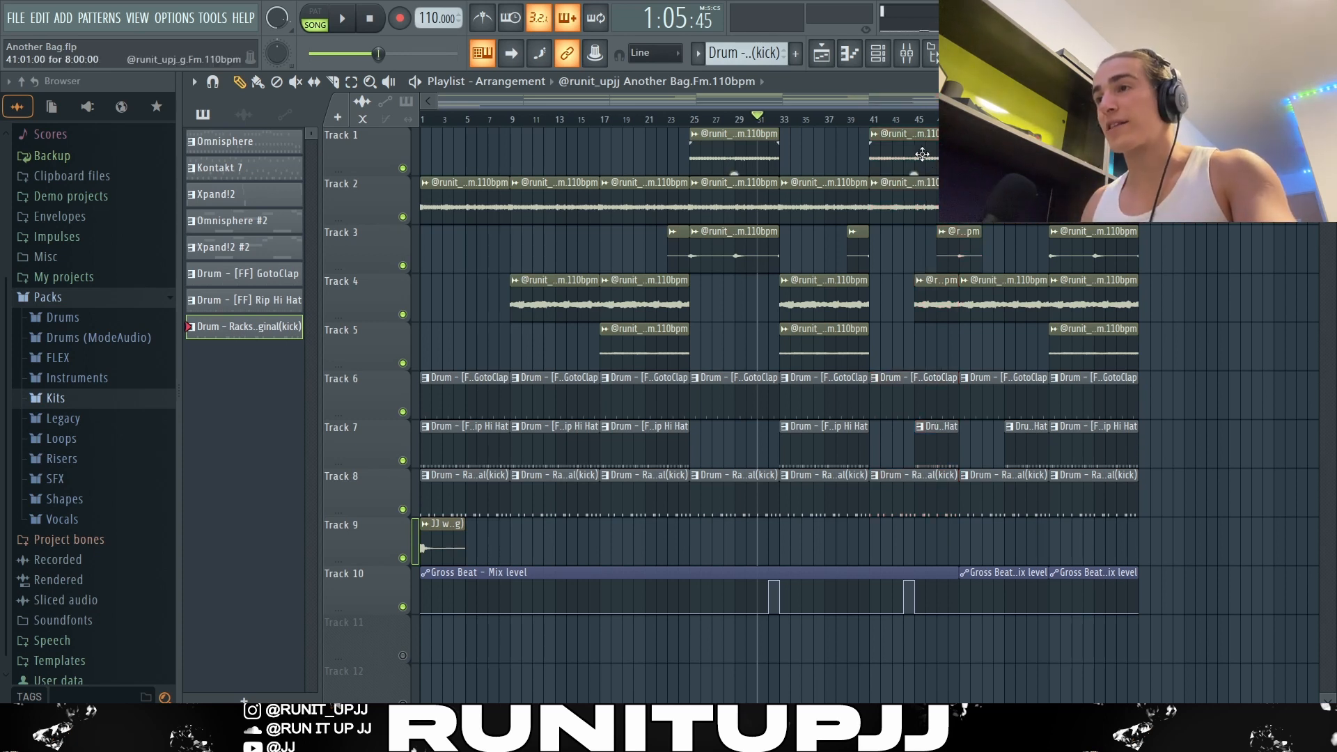
left_click_drag(922, 154, 920, 200)
left_click_drag(920, 256, 928, 305)
left_click_drag(918, 428, 929, 457)
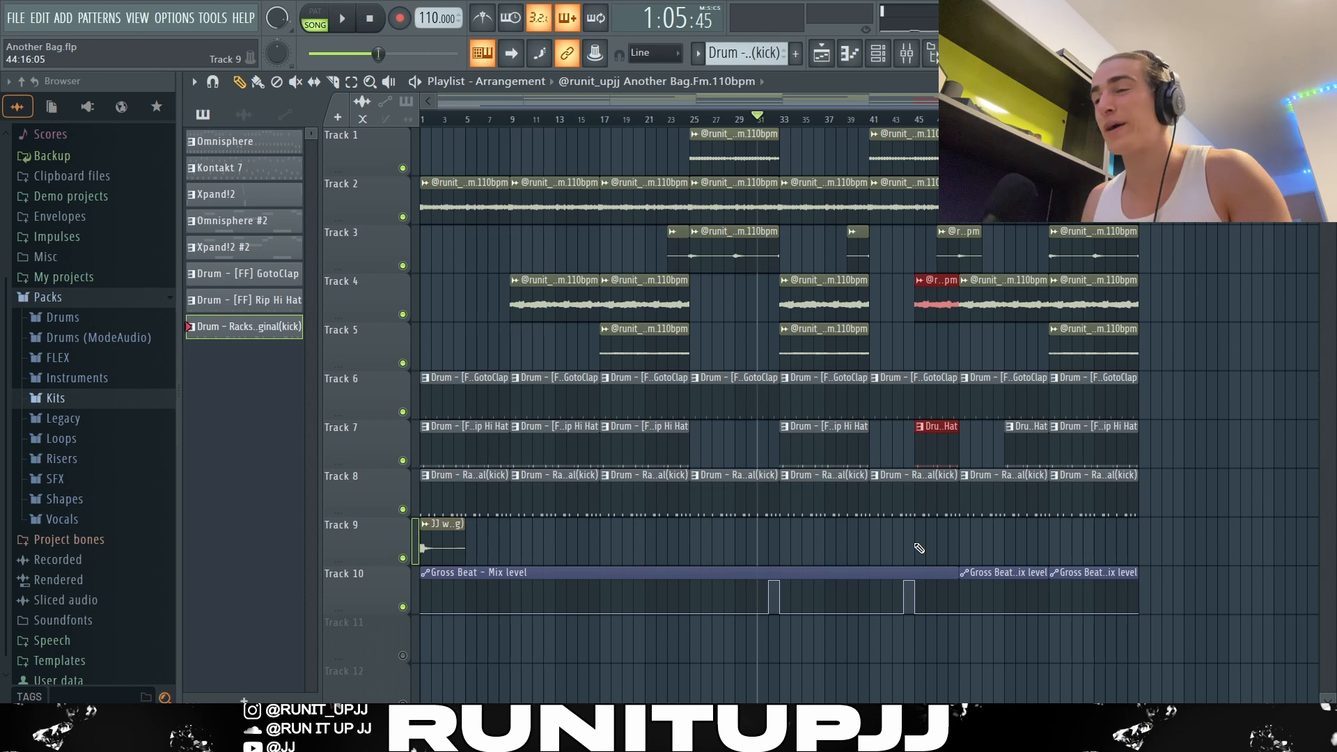
Highlight the clips in bars 49–64 and the layers of the final section in bars 57–64, and clear the selection.
left_click_drag(1170, 549, 997, 153)
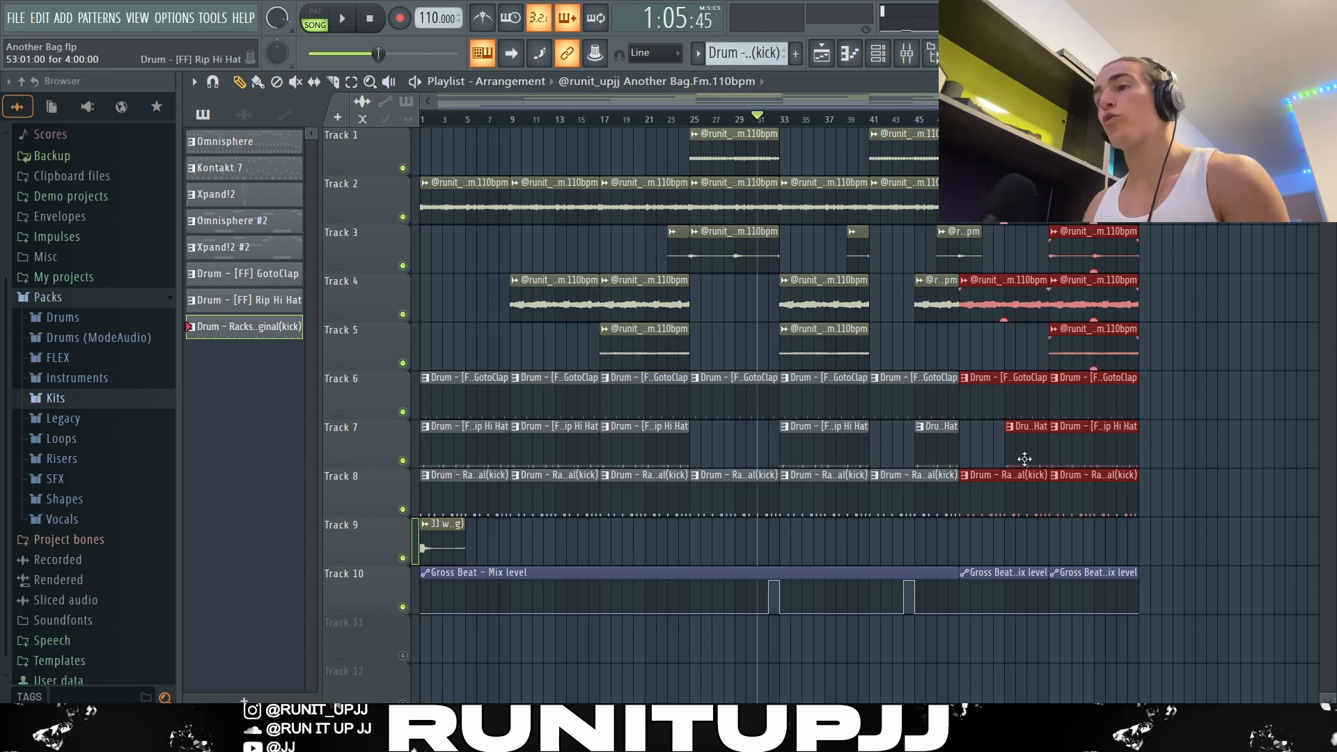
left_click_drag(1088, 152, 1099, 346)
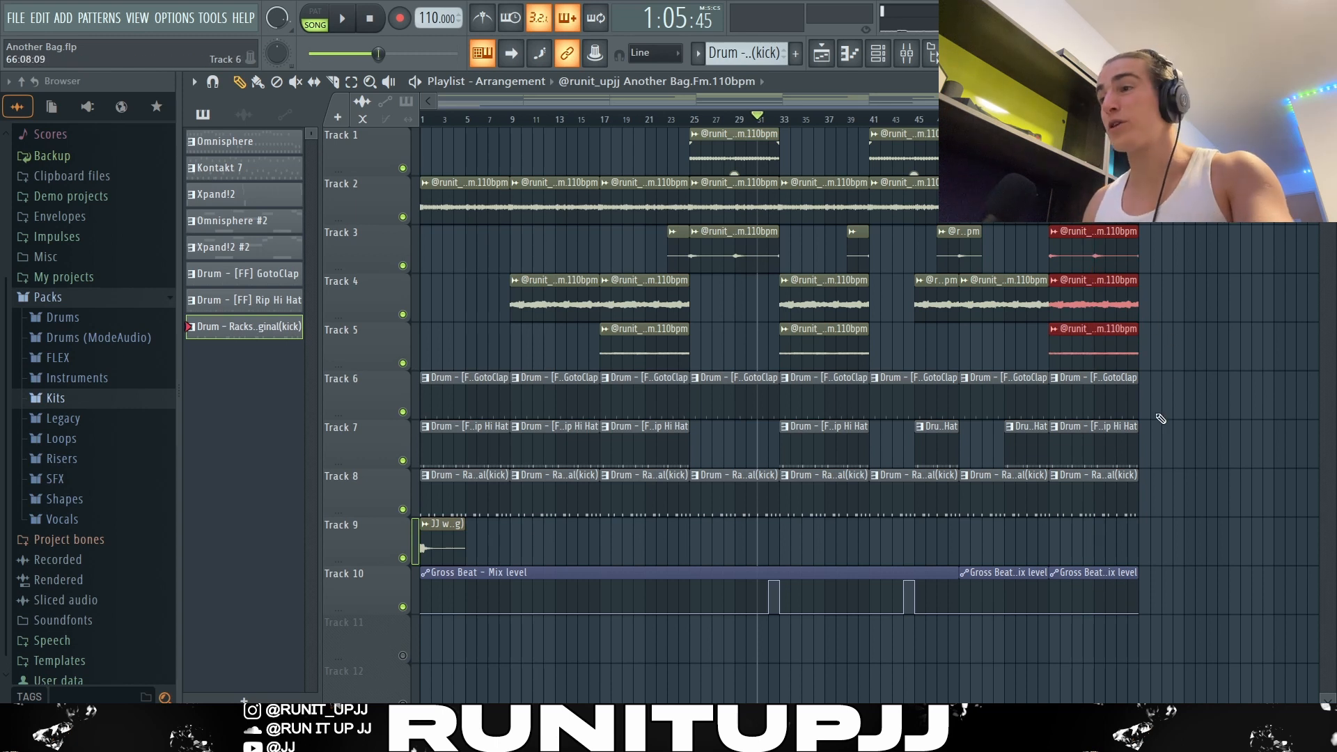
left_click_drag(1159, 417, 1115, 470)
left_click(1209, 327)
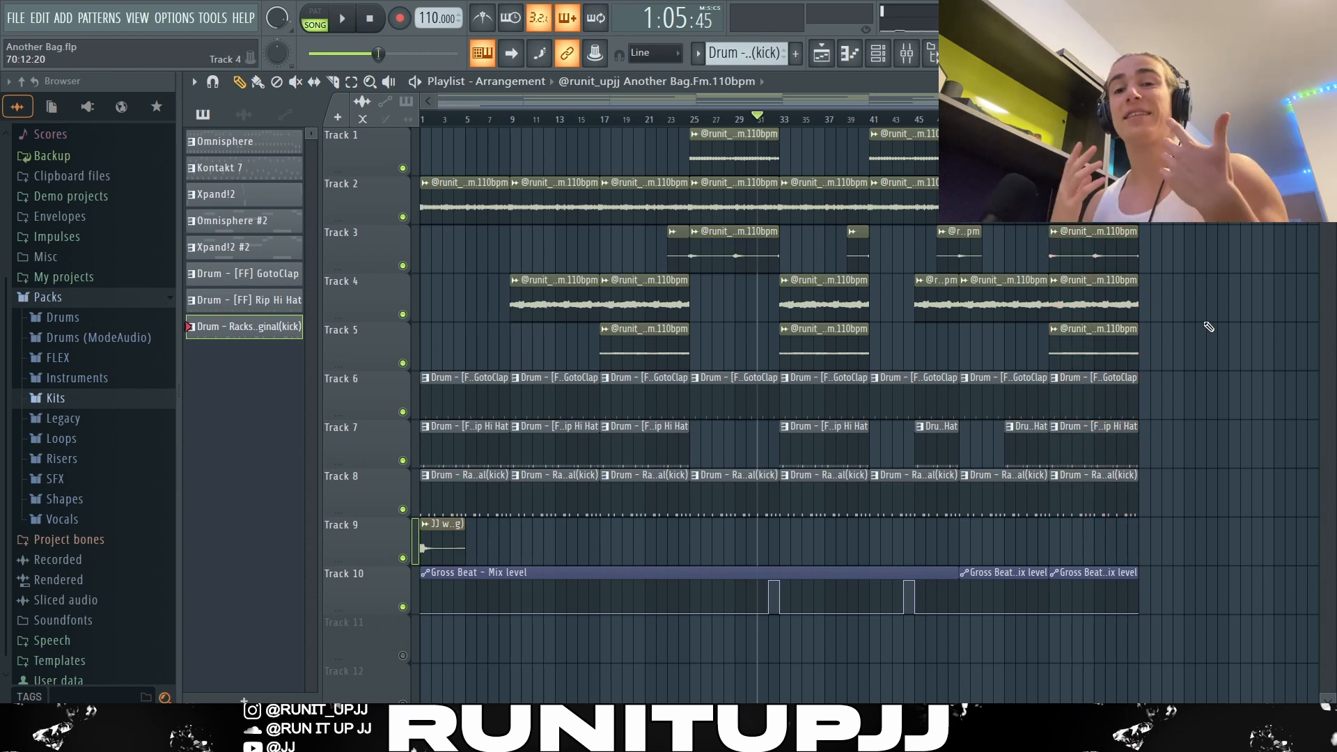